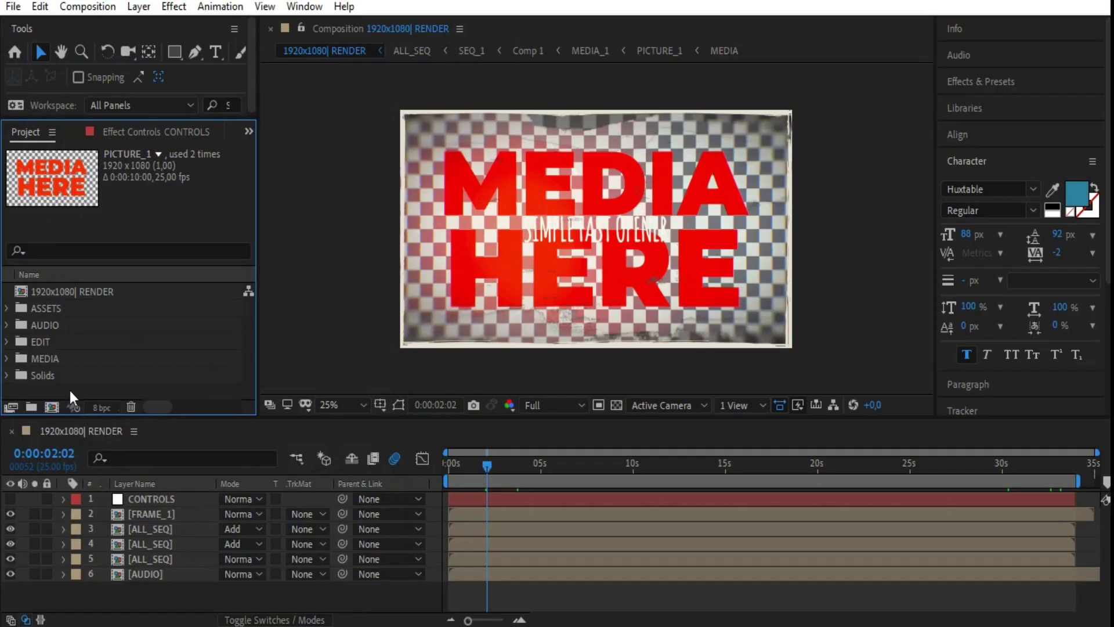
Step: Expand the EDIT folder and open PICTURE_1 through PICTURE_3 from SEQ_1–SEQ_3
left_click(89, 291)
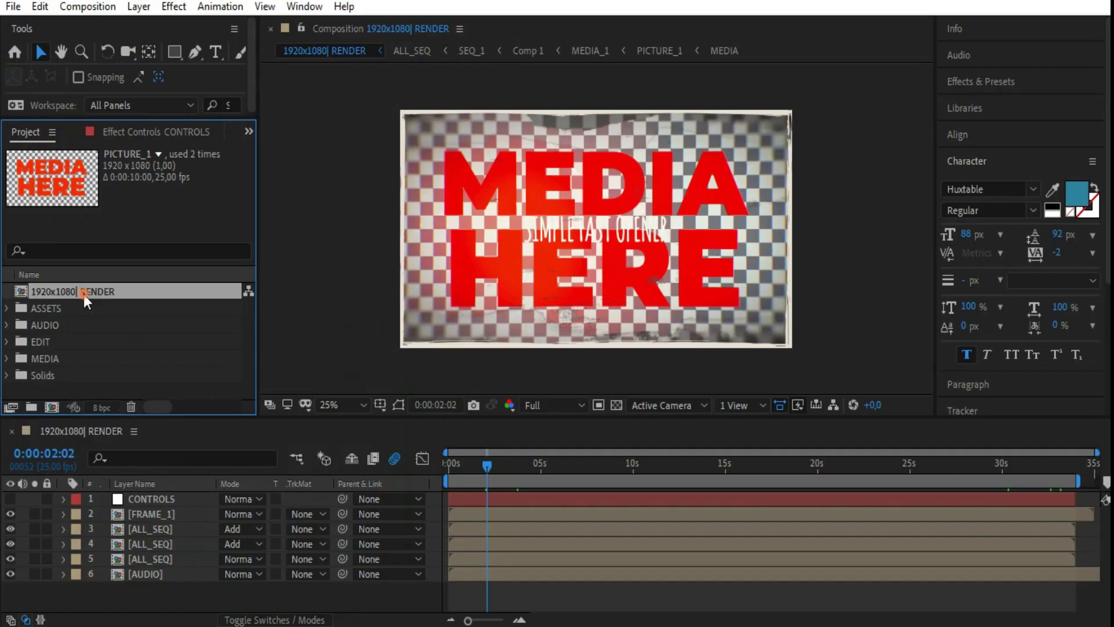
left_click(80, 429)
left_click(24, 346)
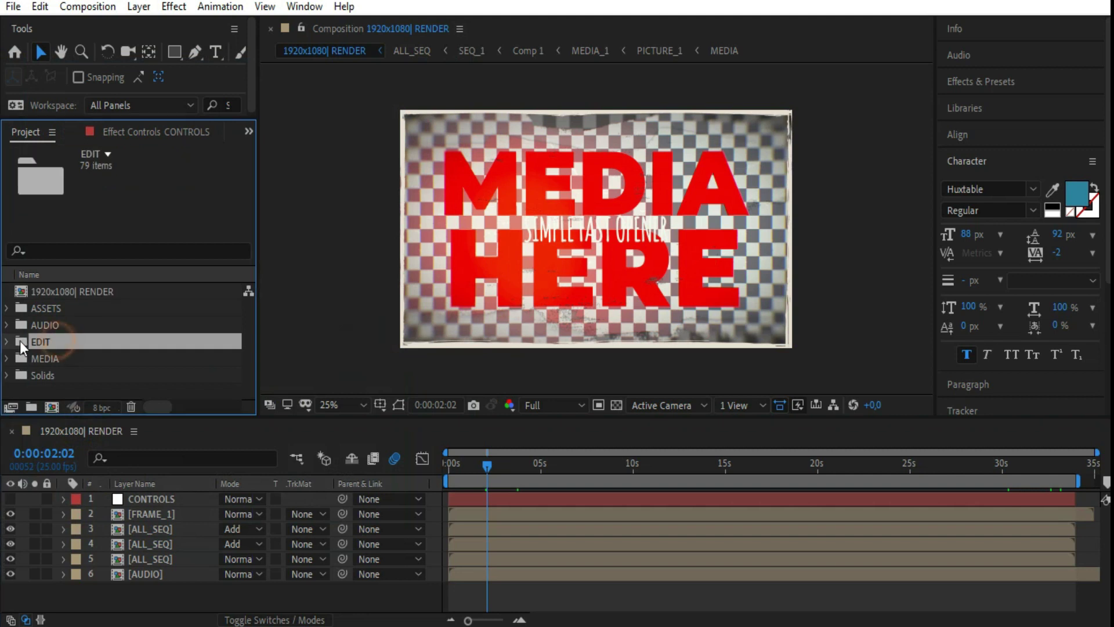
left_click(7, 342)
left_click(94, 324)
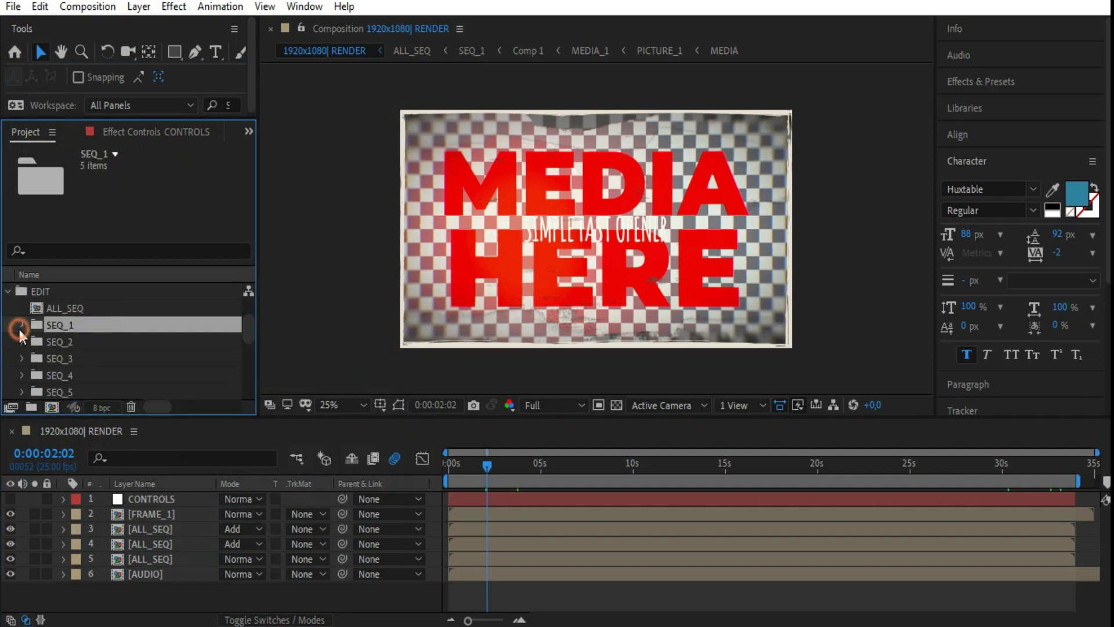
left_click(21, 325)
double_click(27, 341)
left_click(23, 291)
double_click(80, 345)
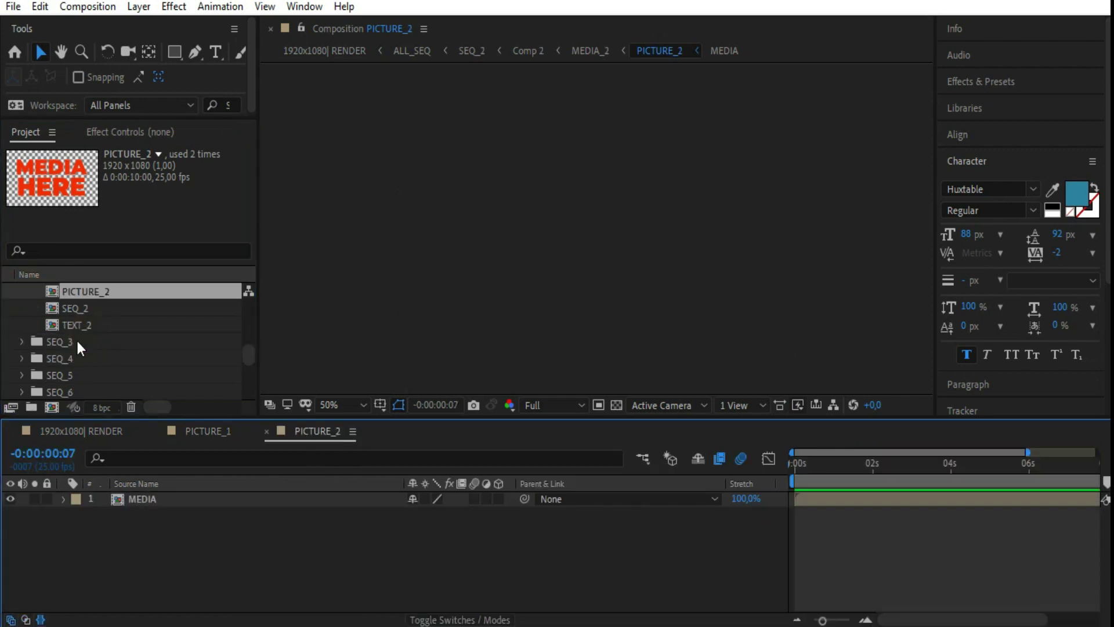
left_click(21, 342)
double_click(115, 345)
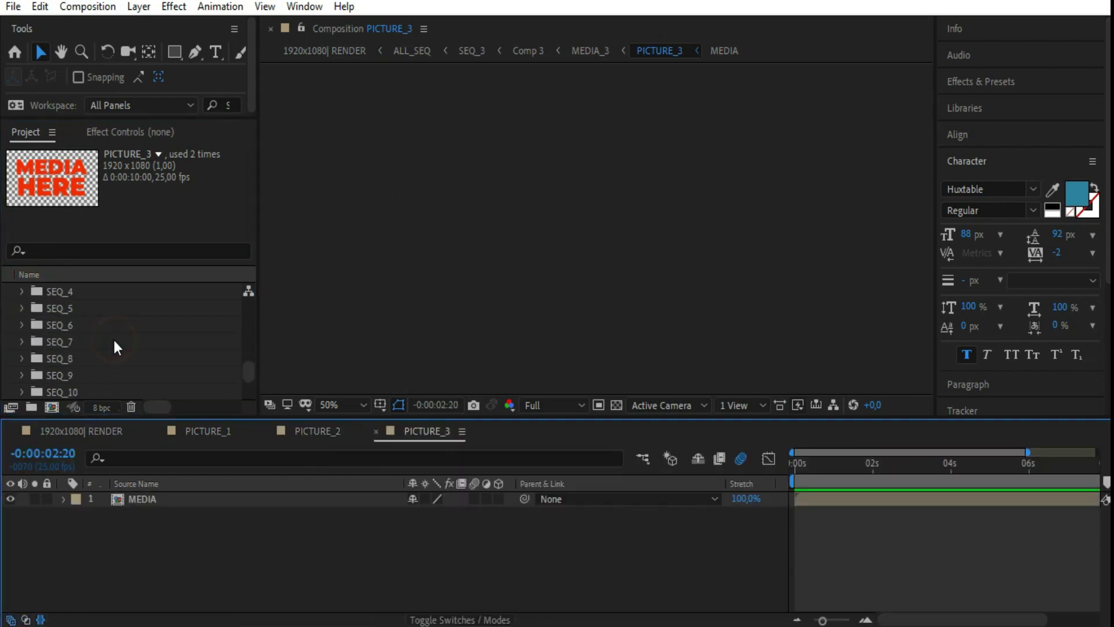
Step: Open PICTURE_4 through PICTURE_7 from folders SEQ_4–SEQ_7
left_click(21, 291)
double_click(100, 341)
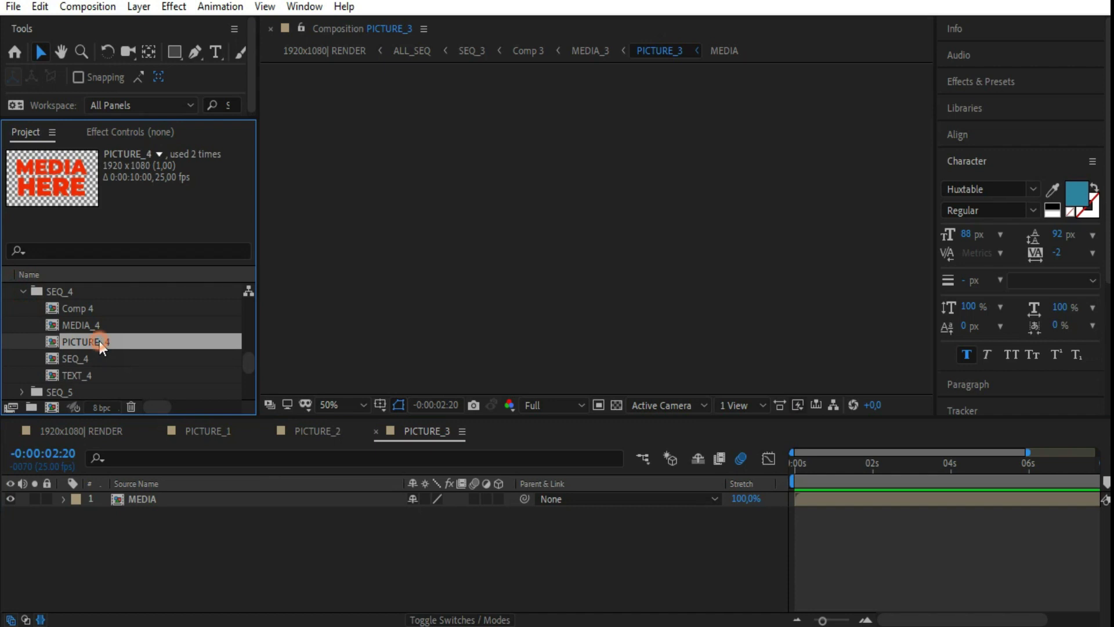
left_click(21, 342)
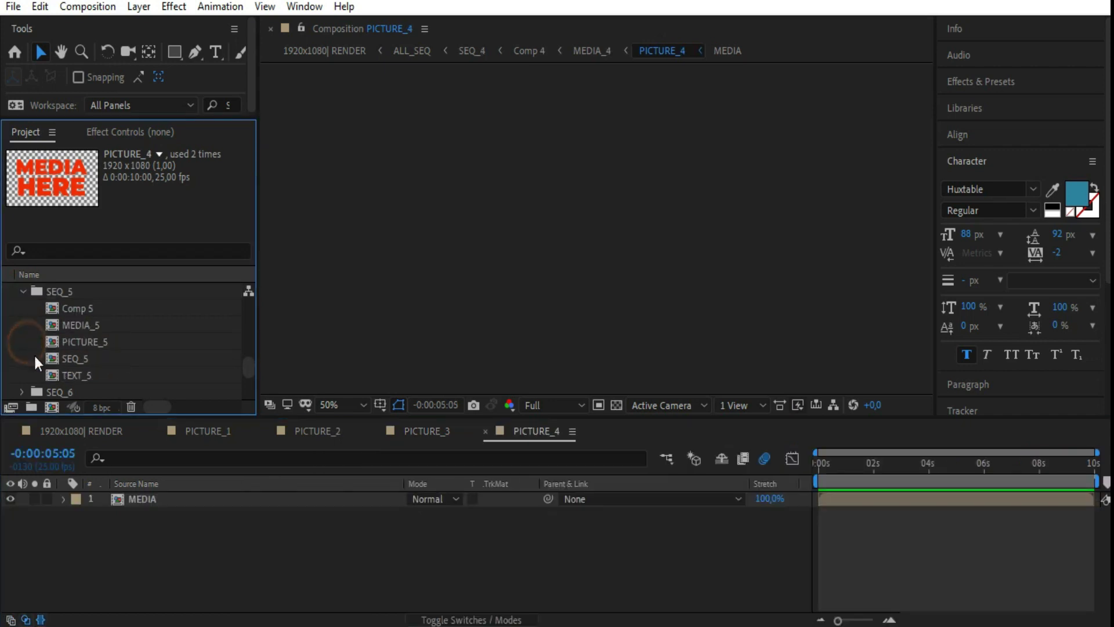
double_click(104, 342)
left_click(21, 342)
double_click(105, 342)
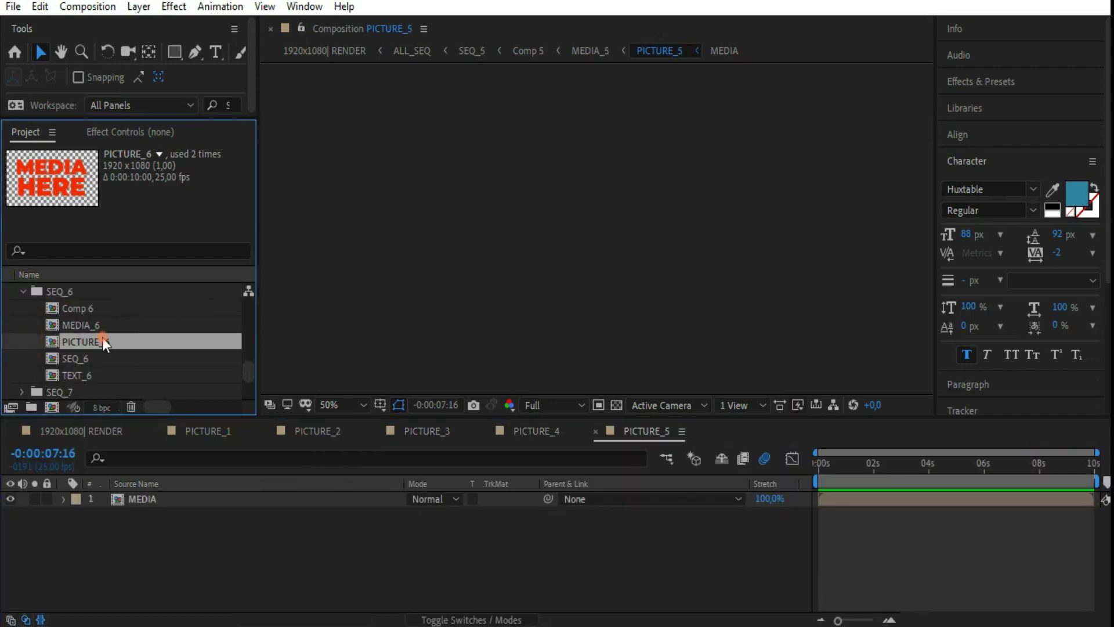
left_click(22, 291)
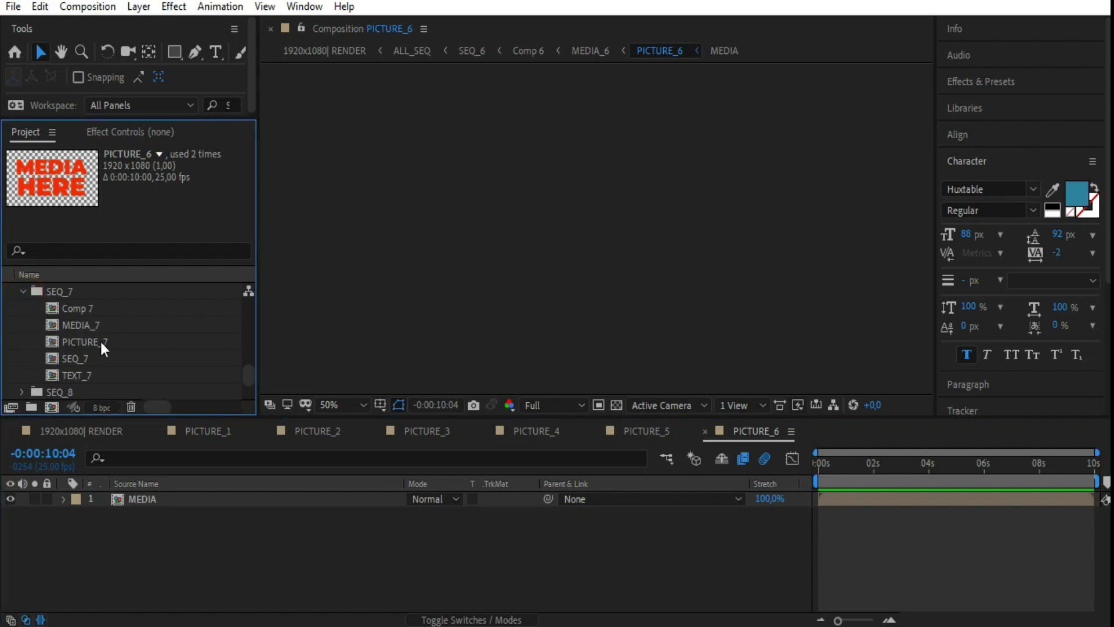
double_click(105, 342)
Step: Open PICTURE_8 through PICTURE_10 from folders SEQ_8–SEQ_10
left_click(21, 391)
scroll(124, 360, "down", 3)
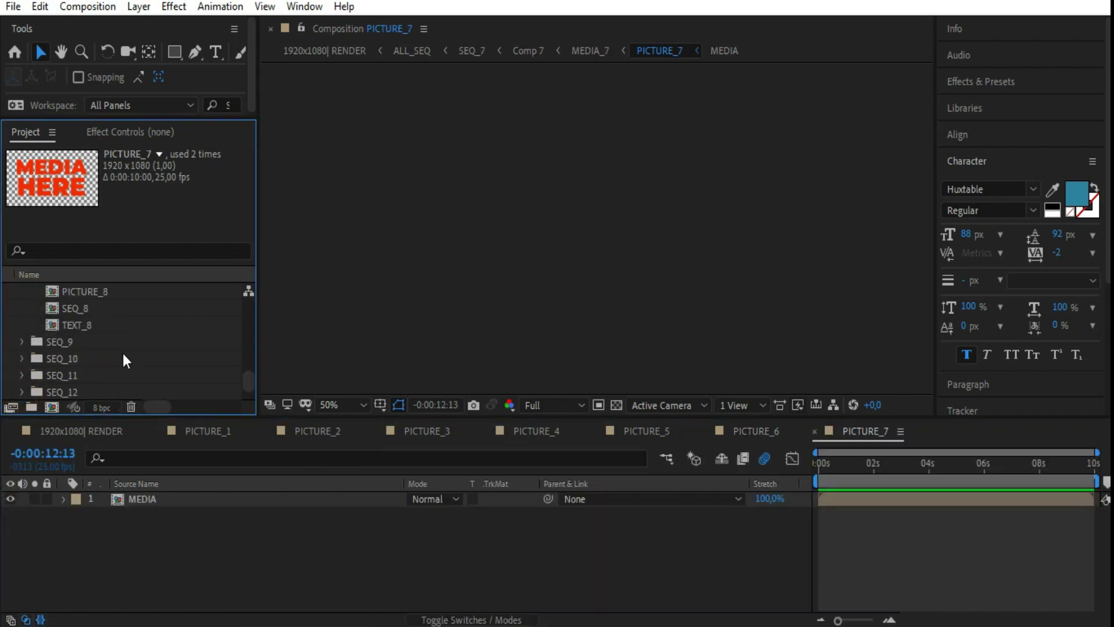
double_click(87, 291)
left_click(21, 342)
left_click(95, 341)
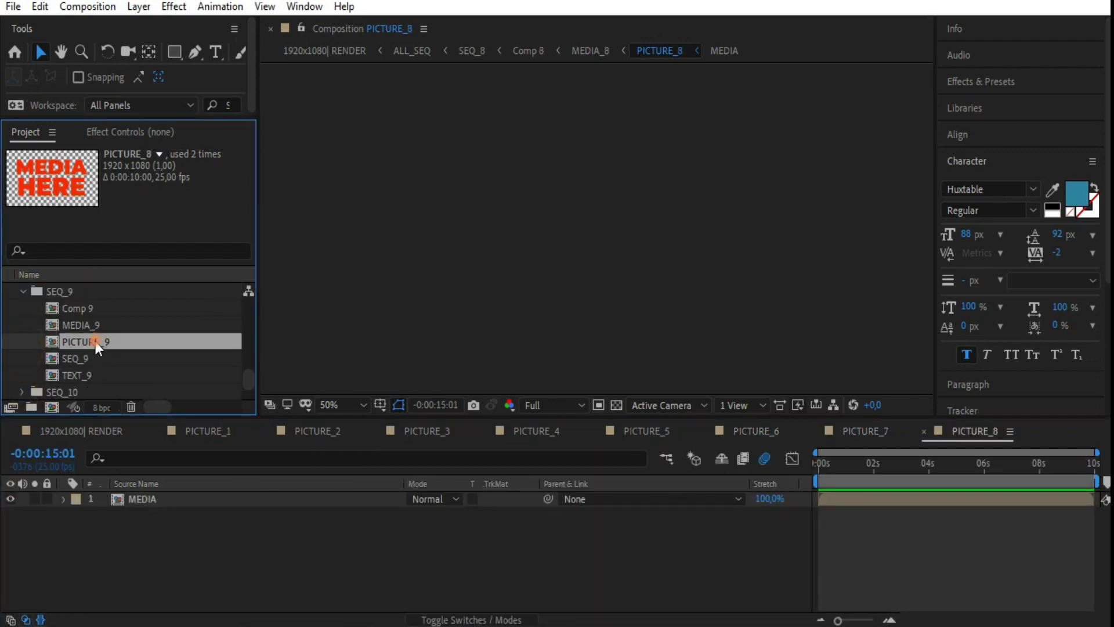
double_click(96, 342)
scroll(58, 325, "down", 1)
scroll(26, 296, "down", 1)
left_click(24, 291)
double_click(80, 347)
Step: Open PICTURE_11 through PICTURE_13 from folders SEQ_11–SEQ_13
scroll(112, 348, "down", 1)
left_click(26, 356)
scroll(53, 371, "down", 1)
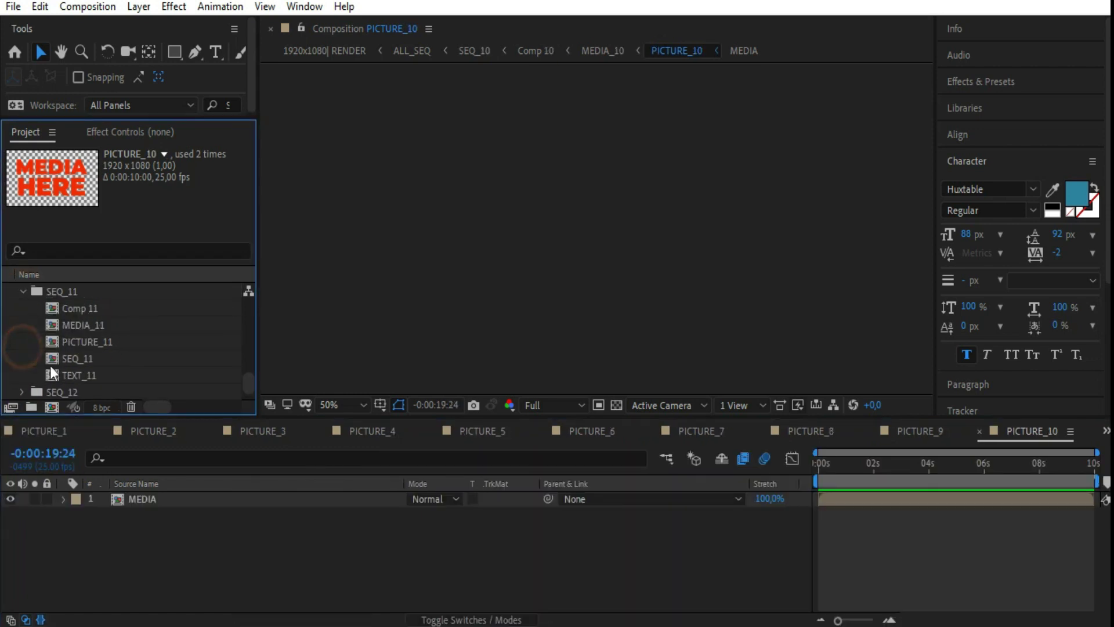
double_click(88, 342)
scroll(58, 342, "down", 1)
left_click(23, 342)
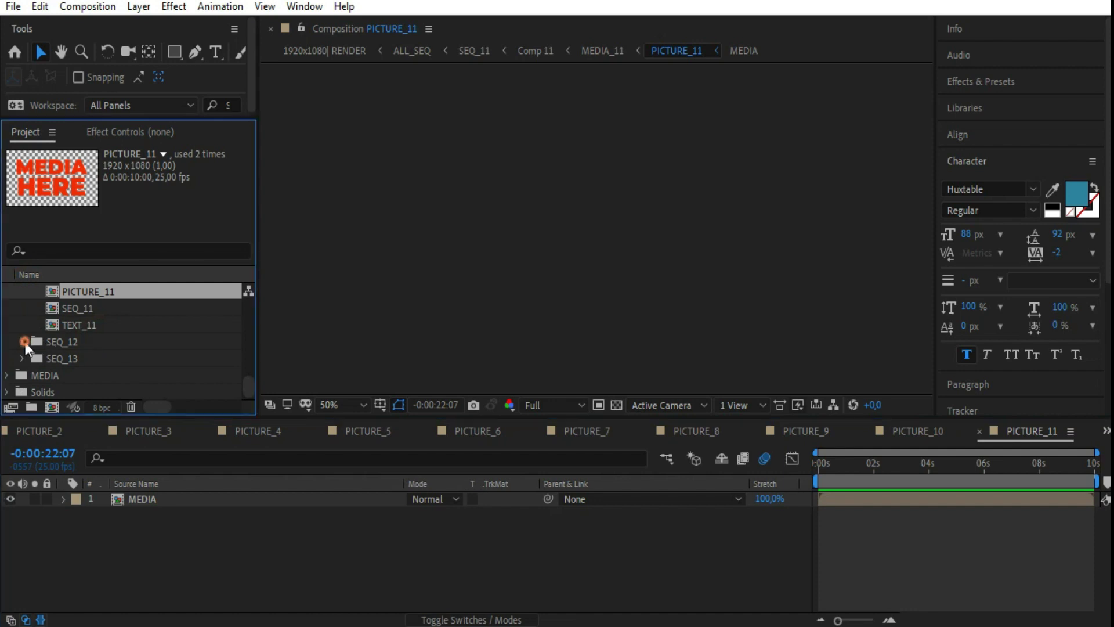
scroll(70, 351, "down", 1)
double_click(116, 342)
scroll(120, 351, "down", 1)
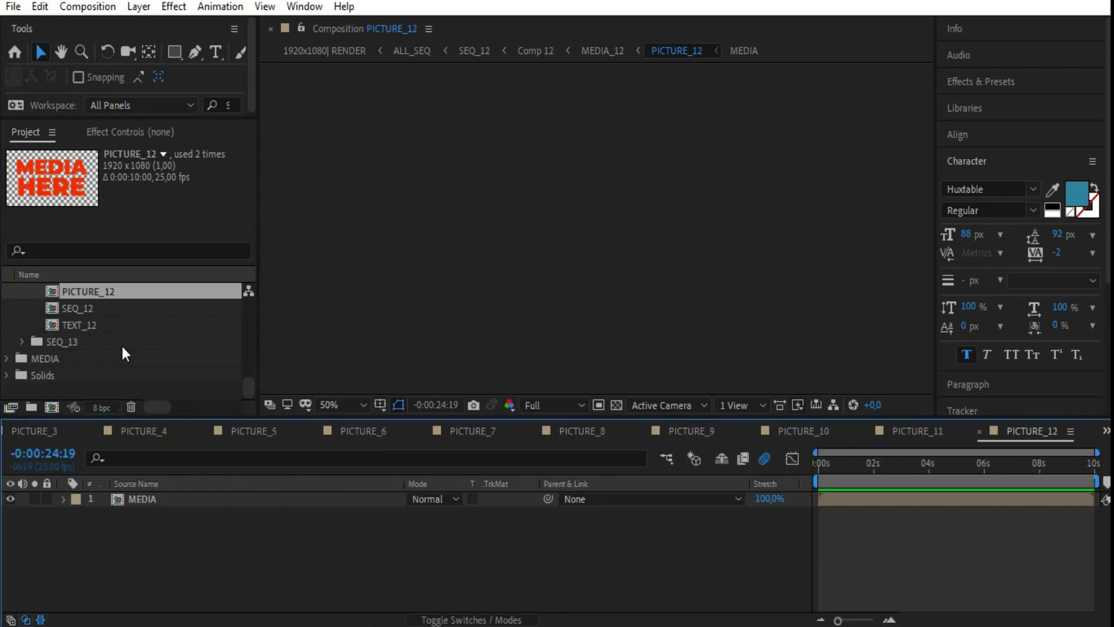
left_click(21, 342)
scroll(32, 371, "down", 1)
double_click(129, 344)
scroll(129, 356, "up", 3)
scroll(130, 356, "up", 6)
scroll(131, 357, "up", 4)
Step: Collapse the SEQ_1 and EDIT folders back to the top level
scroll(130, 346, "up", 10)
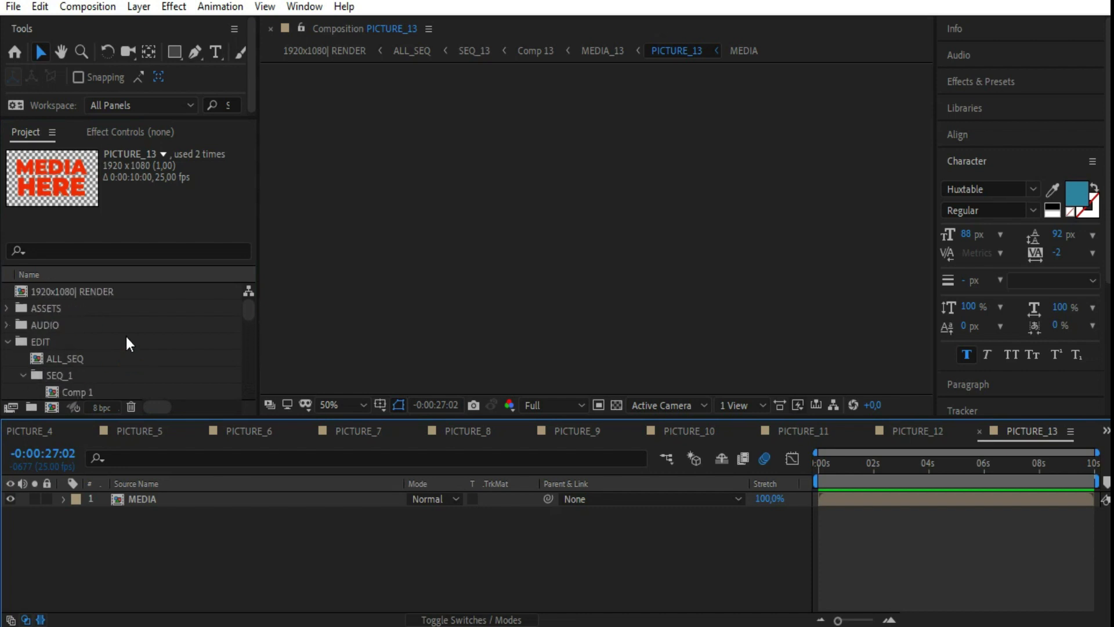
left_click(23, 375)
scroll(85, 360, "down", 1)
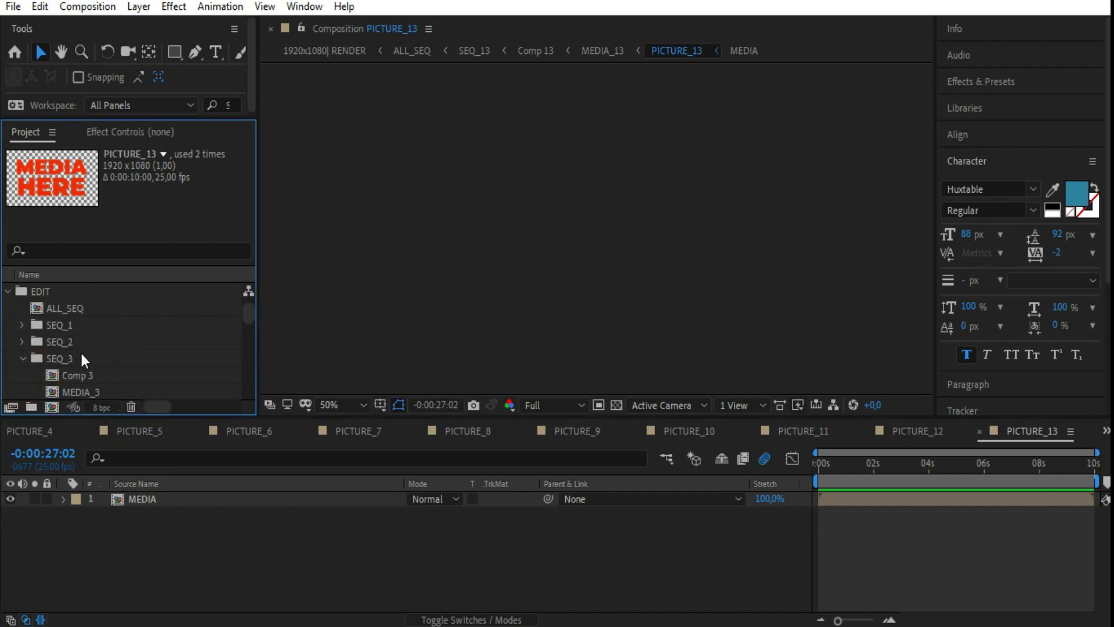
left_click(6, 291)
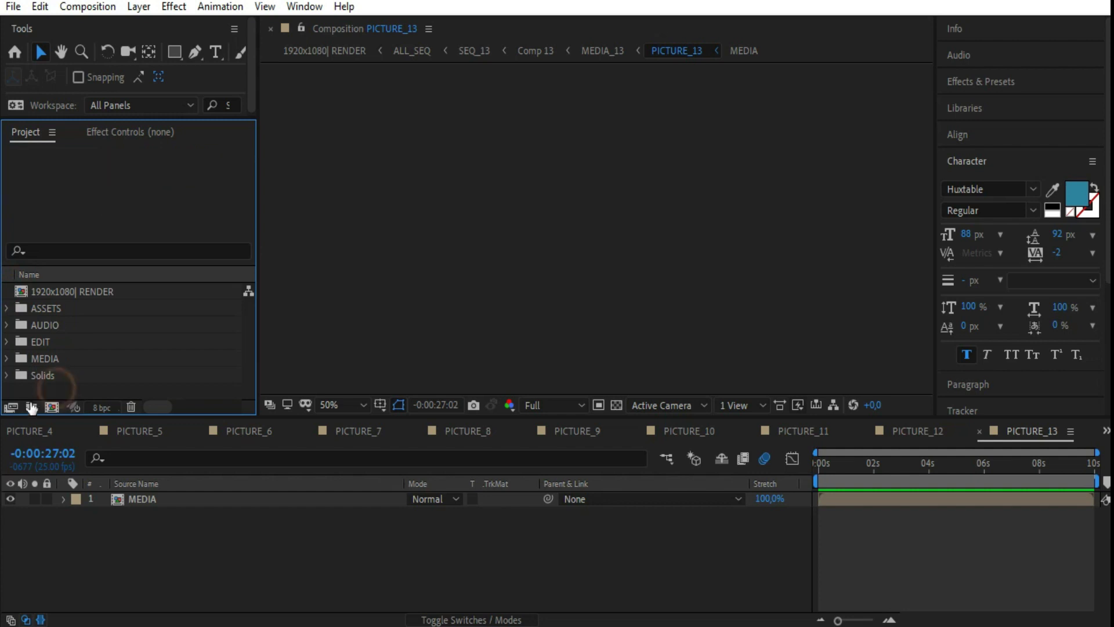
Step: Create a new Untitled 1 folder and import the 13 PNG photos into it
left_click(31, 406)
left_click(88, 391)
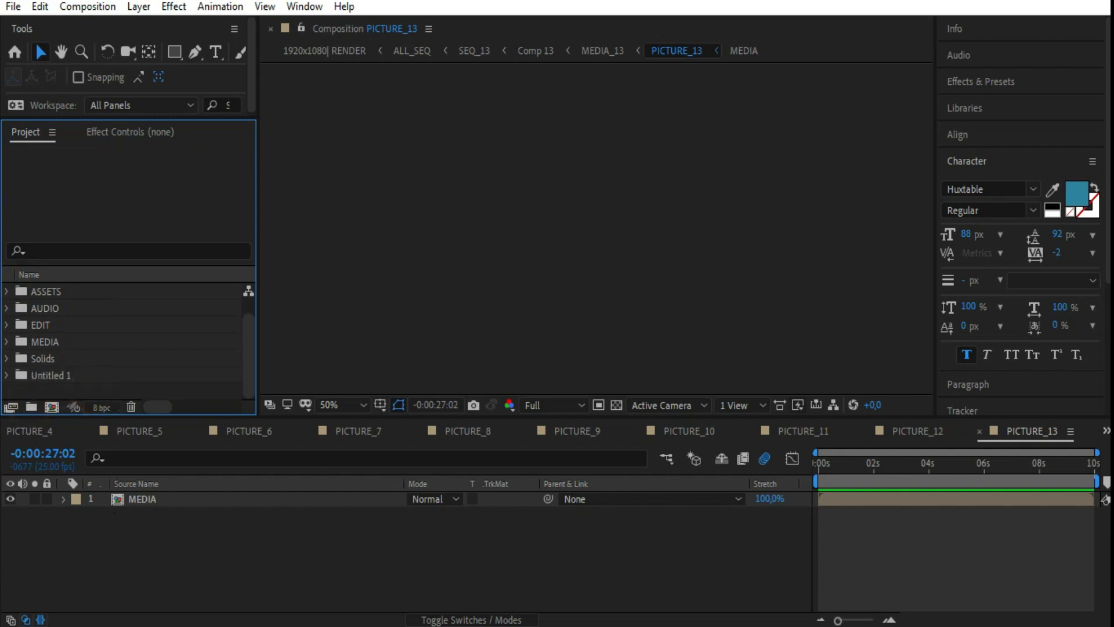
mouse_move(293, 392)
left_mouse_down()
mouse_move(159, 621)
mouse_move(99, 383)
left_mouse_up()
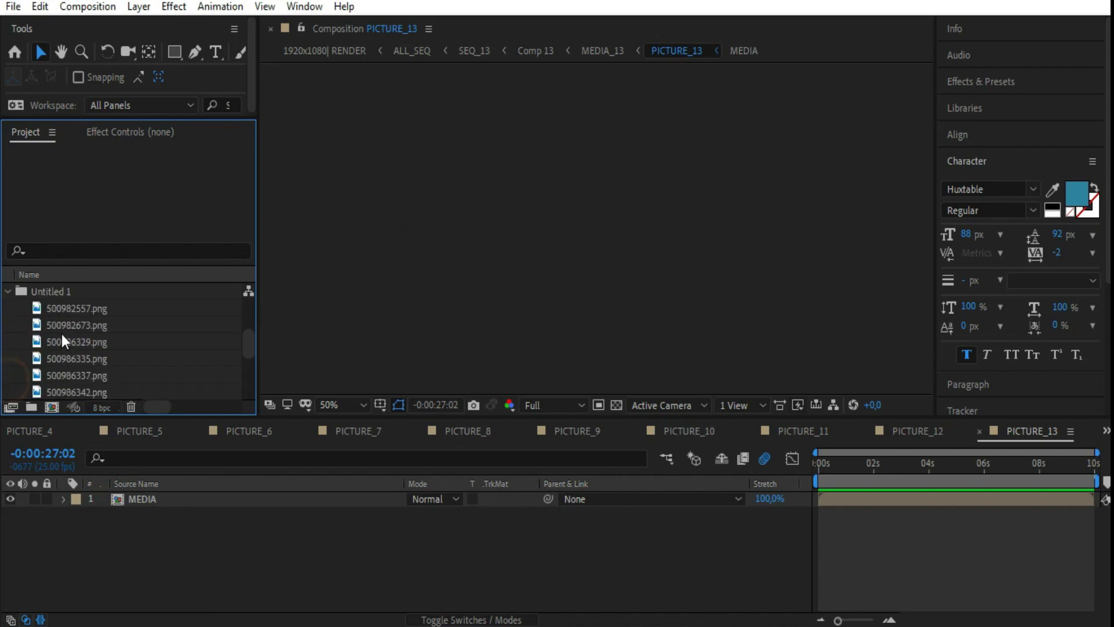
left_click(76, 376)
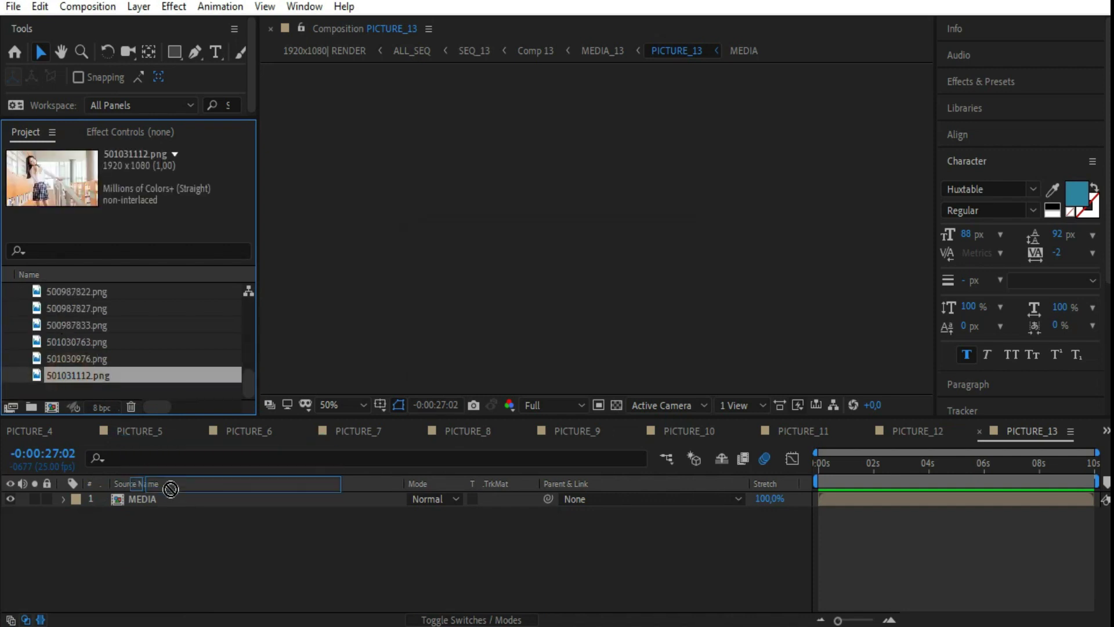
Step: Add photos 501031112.png through 500987822.png to PICTURE_13 down to PICTURE_8, closing each
left_click_drag(132, 427, 169, 499)
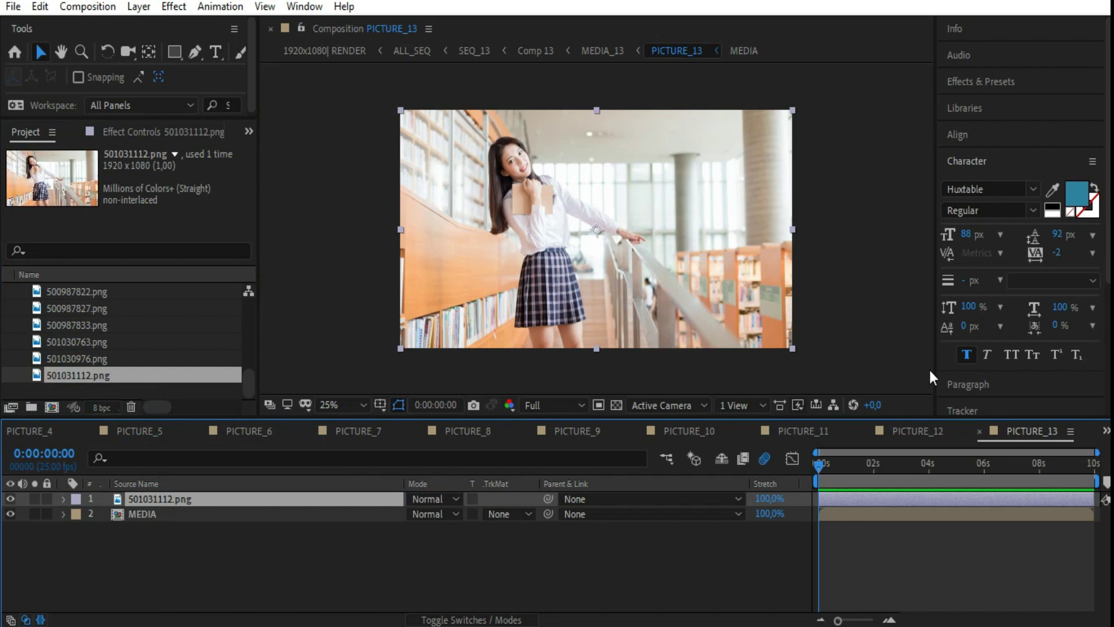
left_click(980, 431)
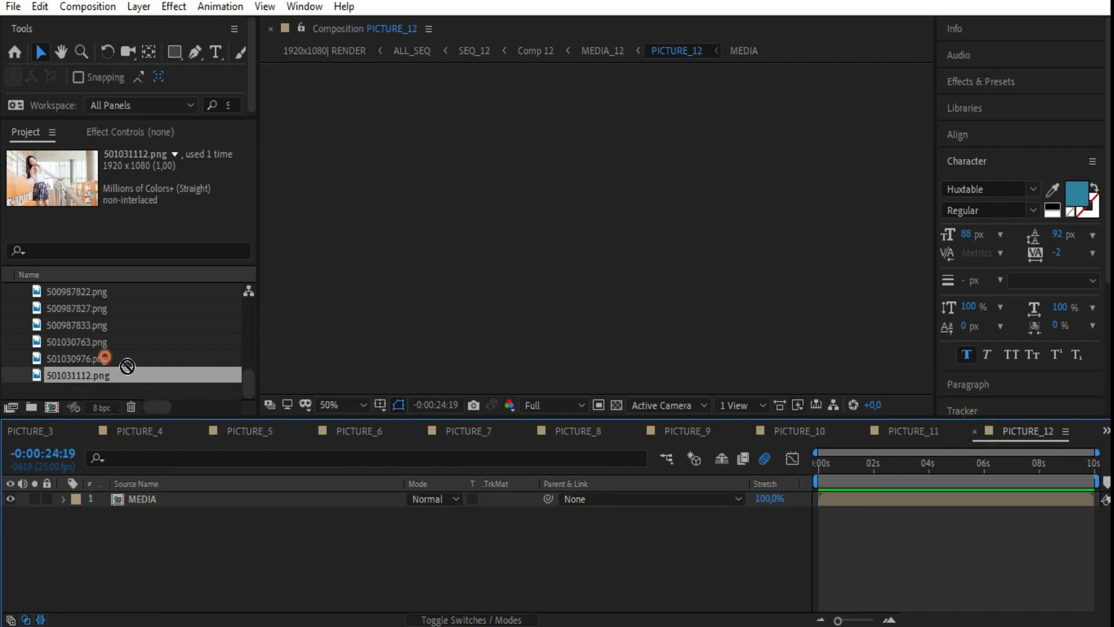
left_click_drag(122, 360, 206, 496)
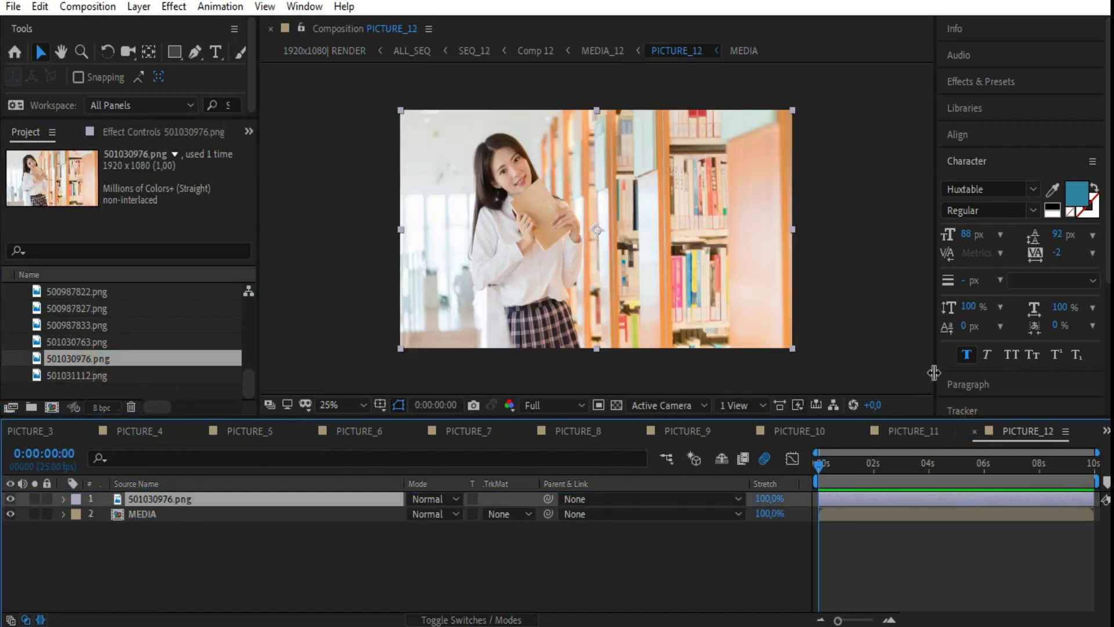
left_click(974, 431)
left_click_drag(110, 342, 224, 497)
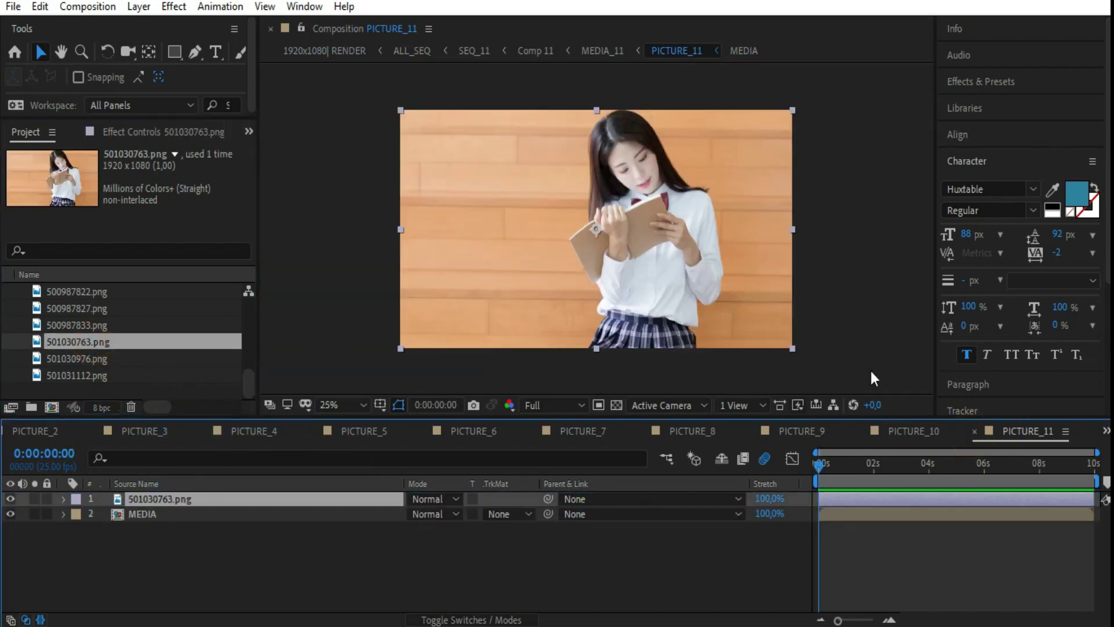
left_click(975, 431)
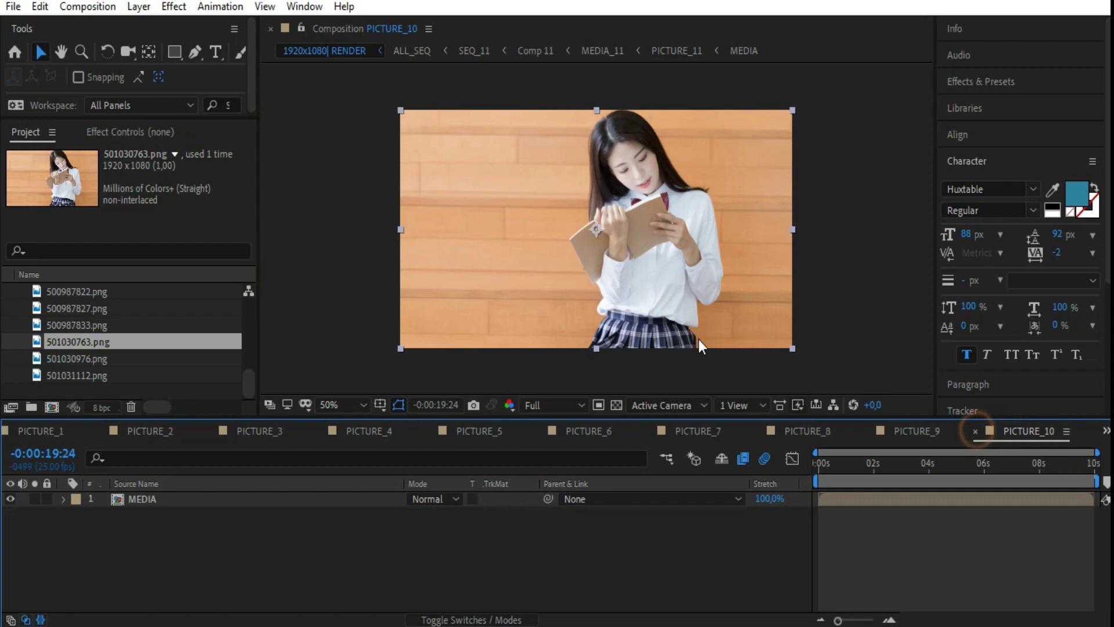
scroll(58, 362, "up", 2)
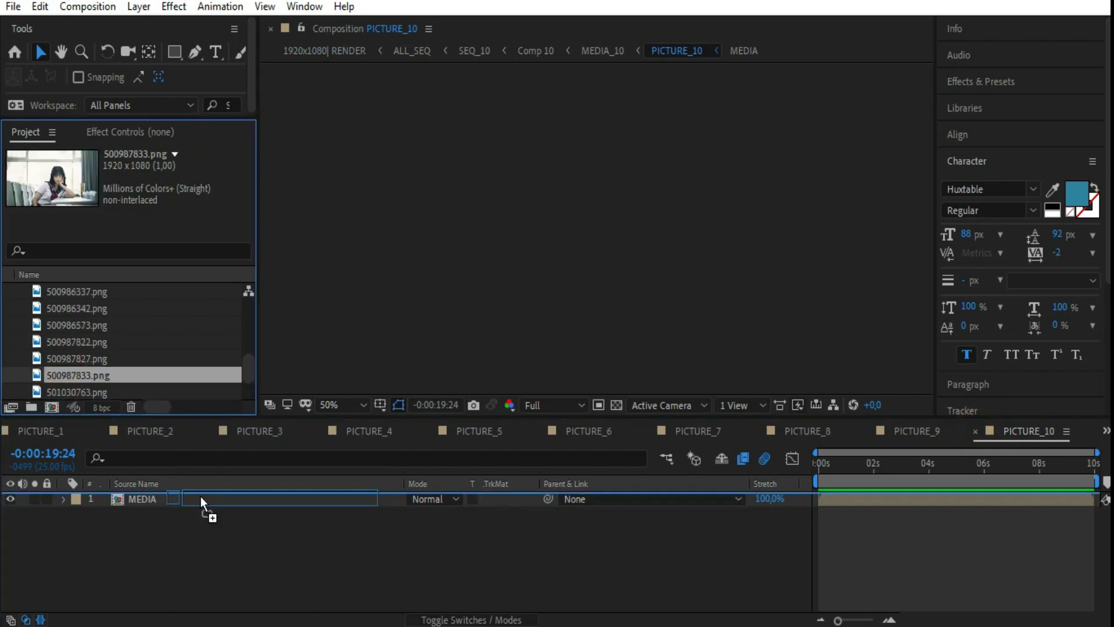
left_click_drag(67, 381, 205, 506)
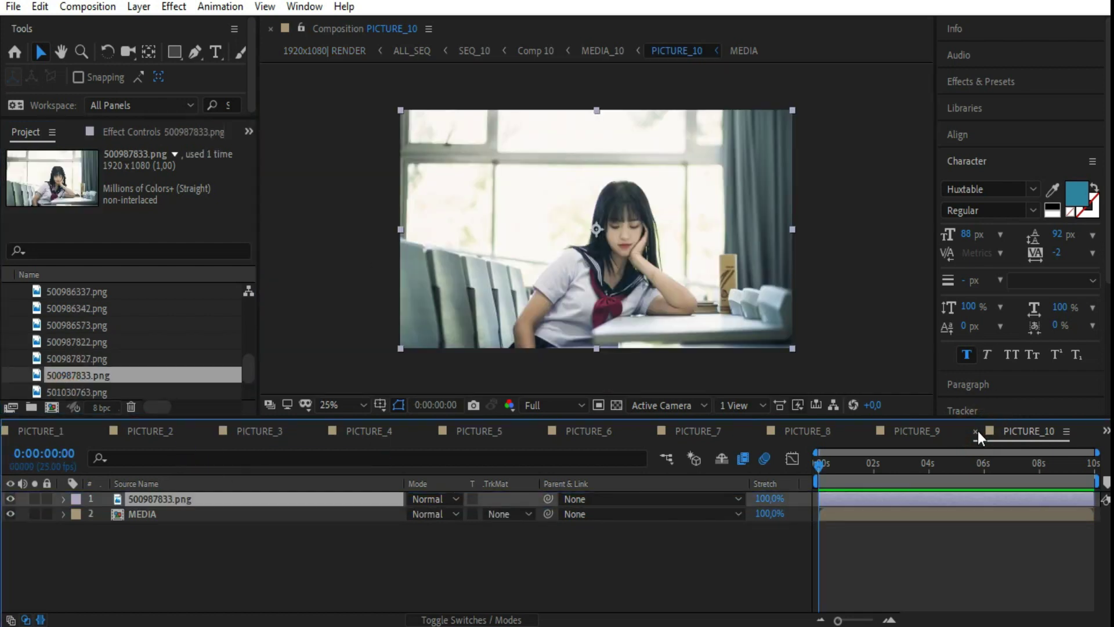
left_click(975, 431)
left_click_drag(83, 363, 149, 498)
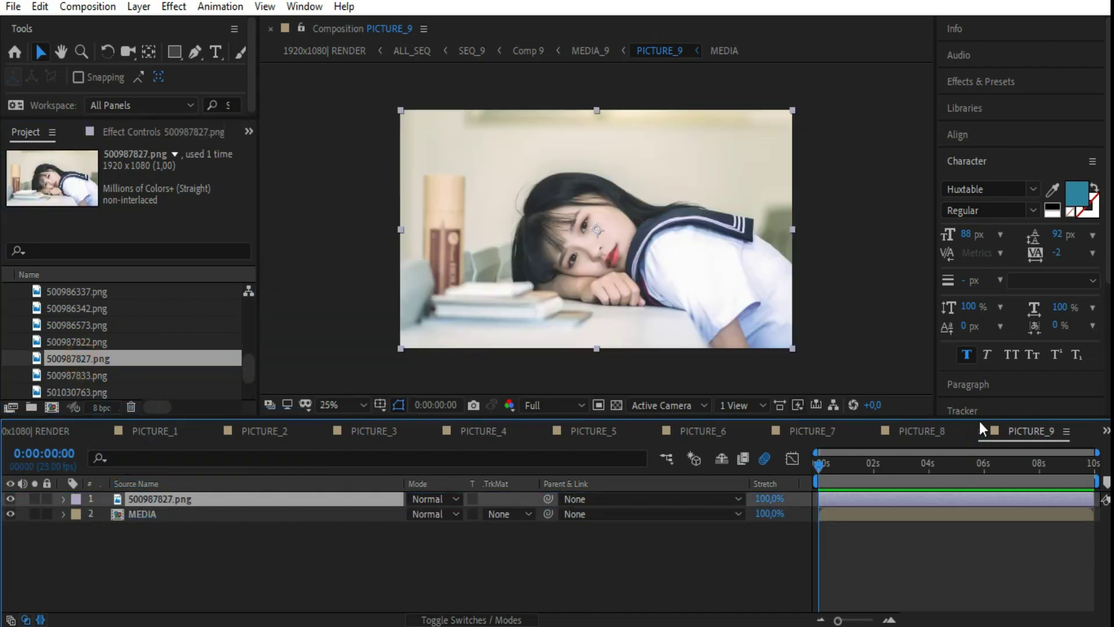
left_click(982, 430)
left_click_drag(76, 341, 174, 498)
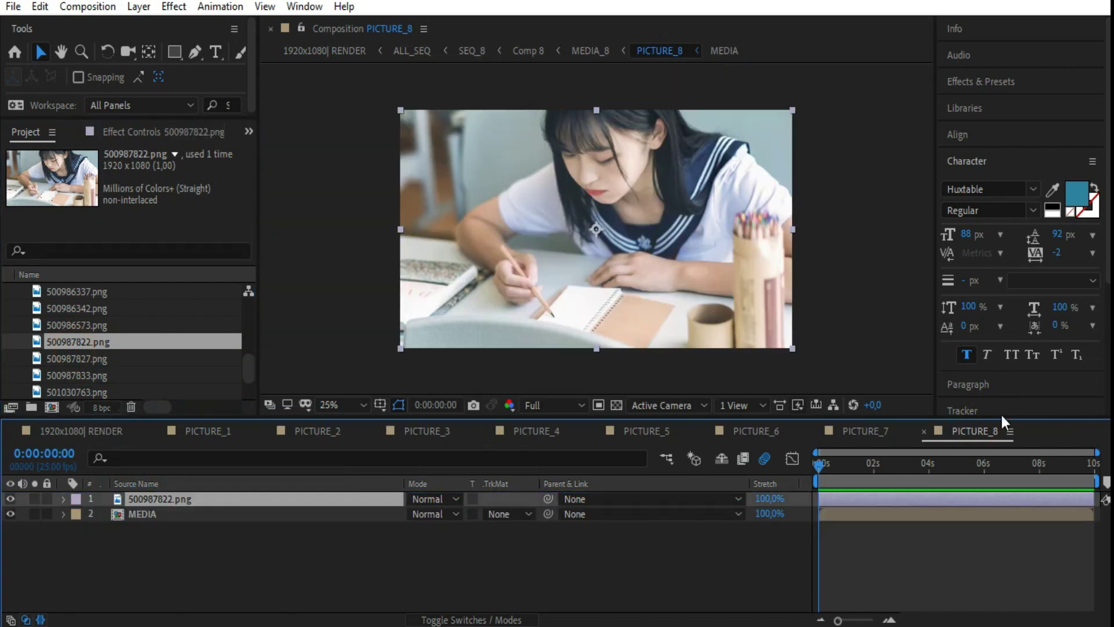
left_click(921, 431)
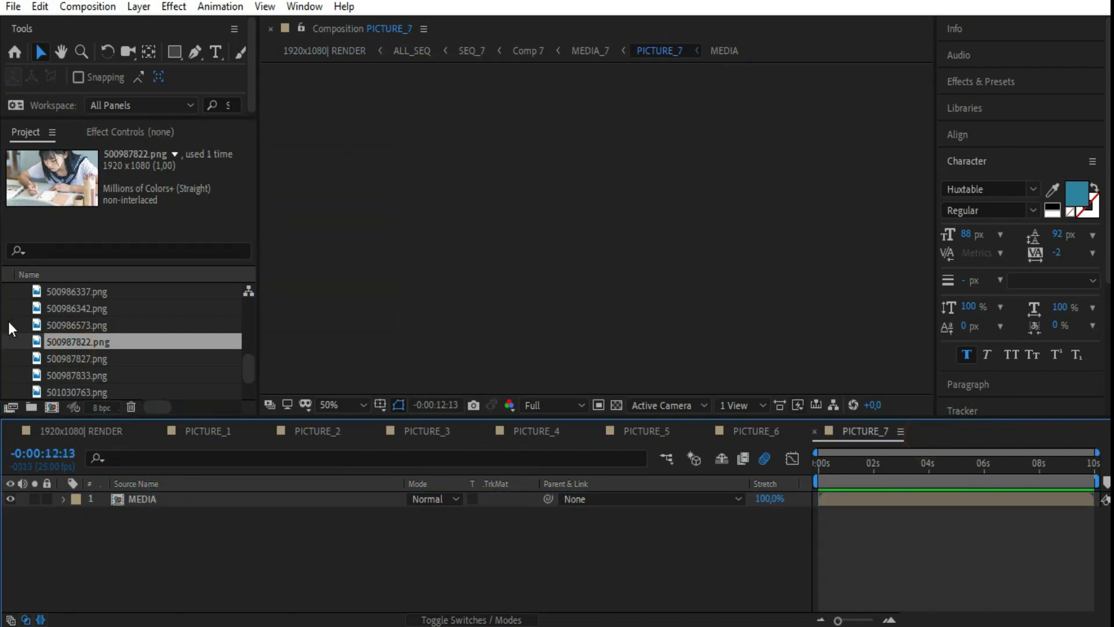
Step: Place 500986573.png, 500986342.png and 500986337.png above MEDIA in PICTURE_7, PICTURE_6, PICTURE_5
left_click_drag(67, 325, 154, 499)
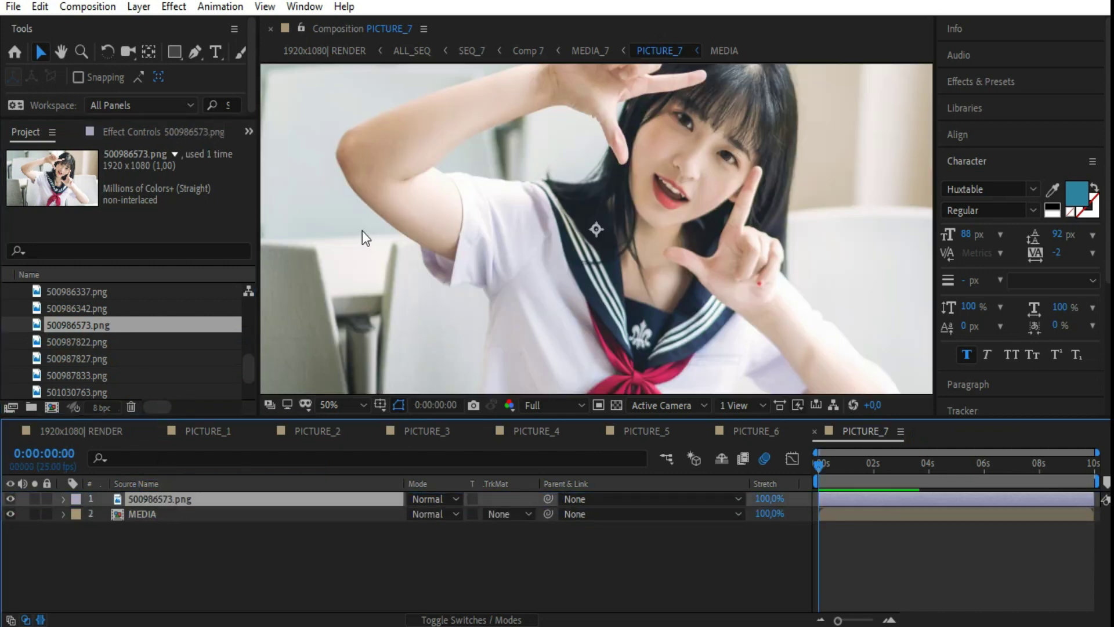
key("comma")
key("comma")
key("comma")
left_click(815, 431)
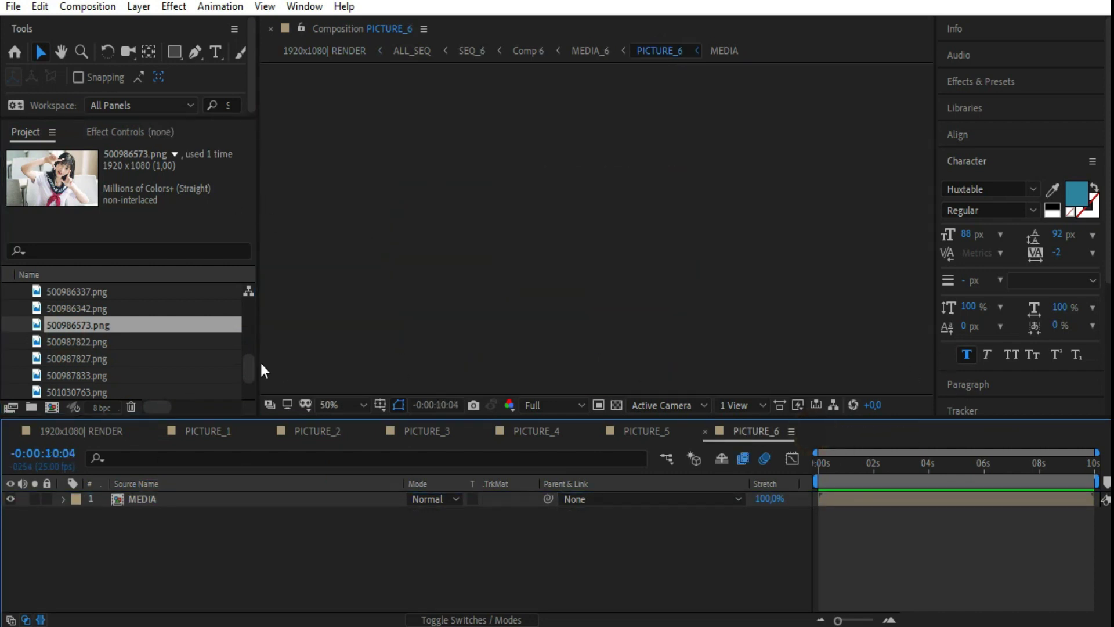
scroll(229, 348, "up", 1)
left_click_drag(116, 360, 192, 500)
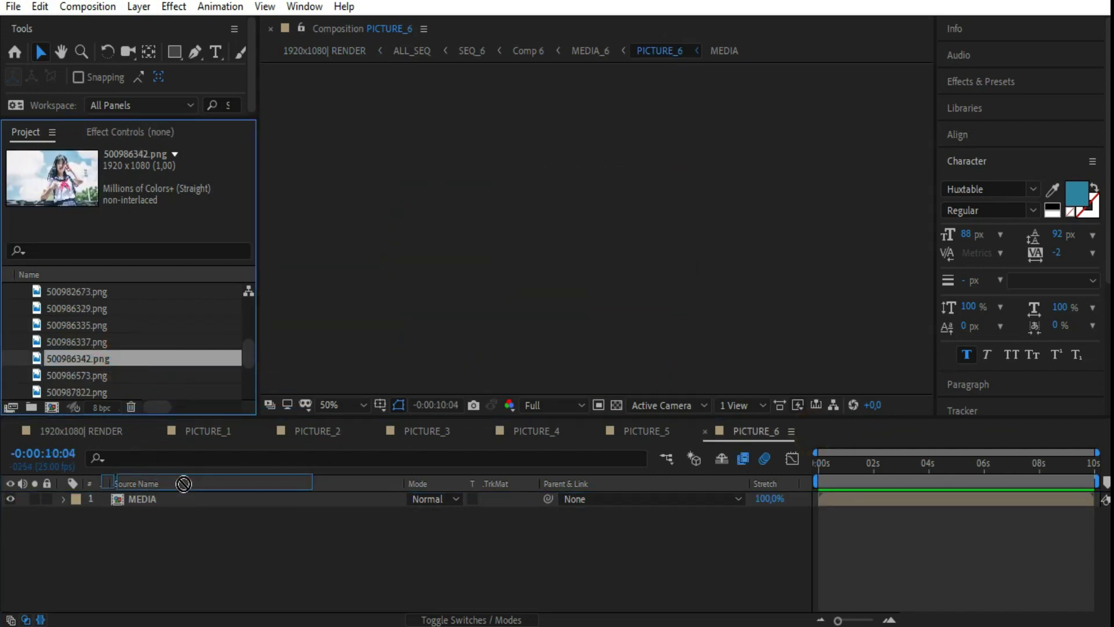
key("comma")
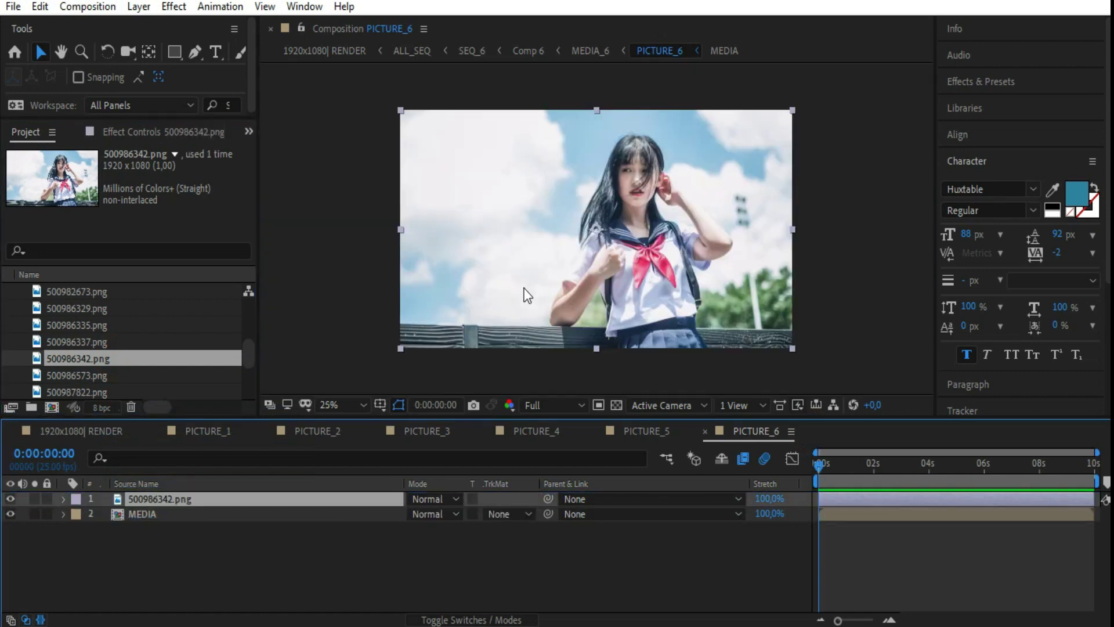
left_click(704, 431)
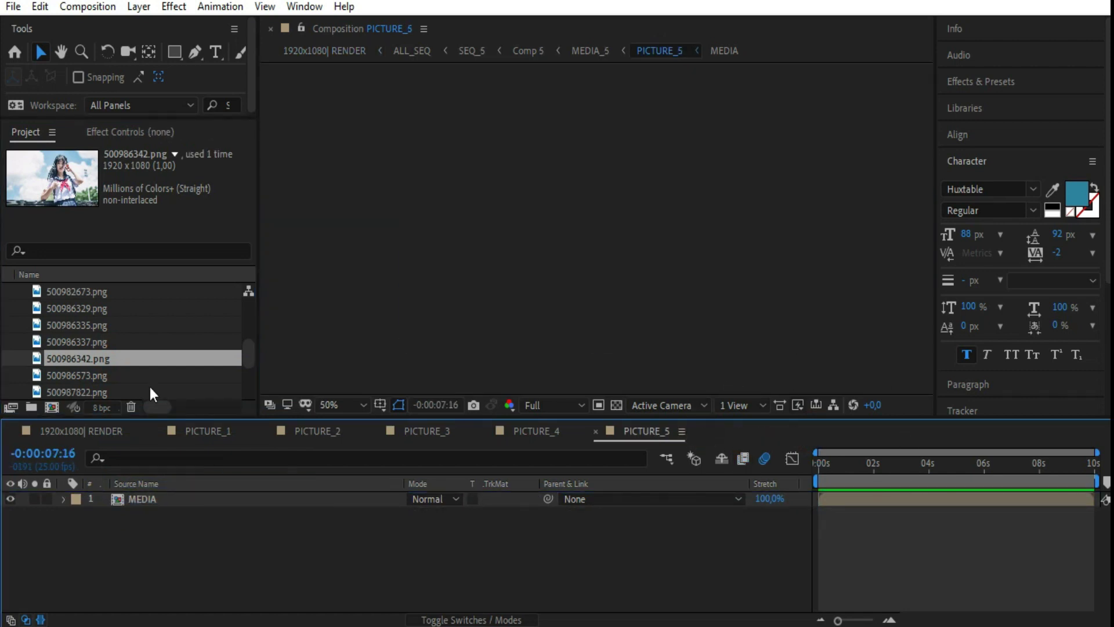
left_click_drag(75, 342, 259, 458)
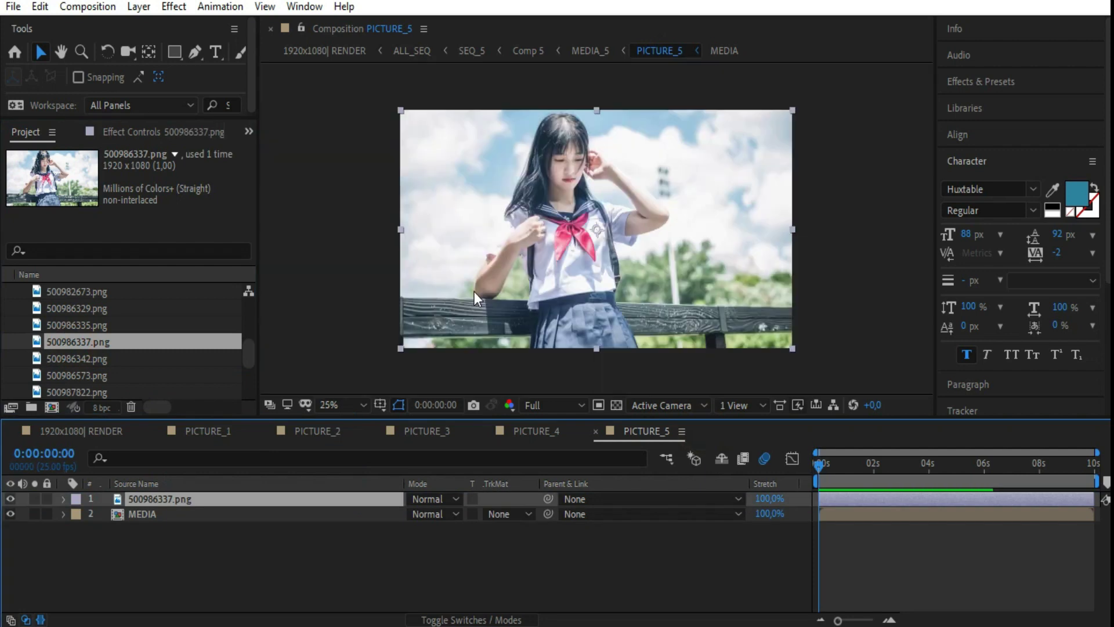
left_click(595, 430)
Step: Place 500986335.png, 500986329.png, 500982673.png, 500982557.png into PICTURE_4 through PICTURE_1
mouse_move(55, 325)
left_mouse_down()
mouse_move(156, 477)
mouse_move(154, 505)
left_mouse_up()
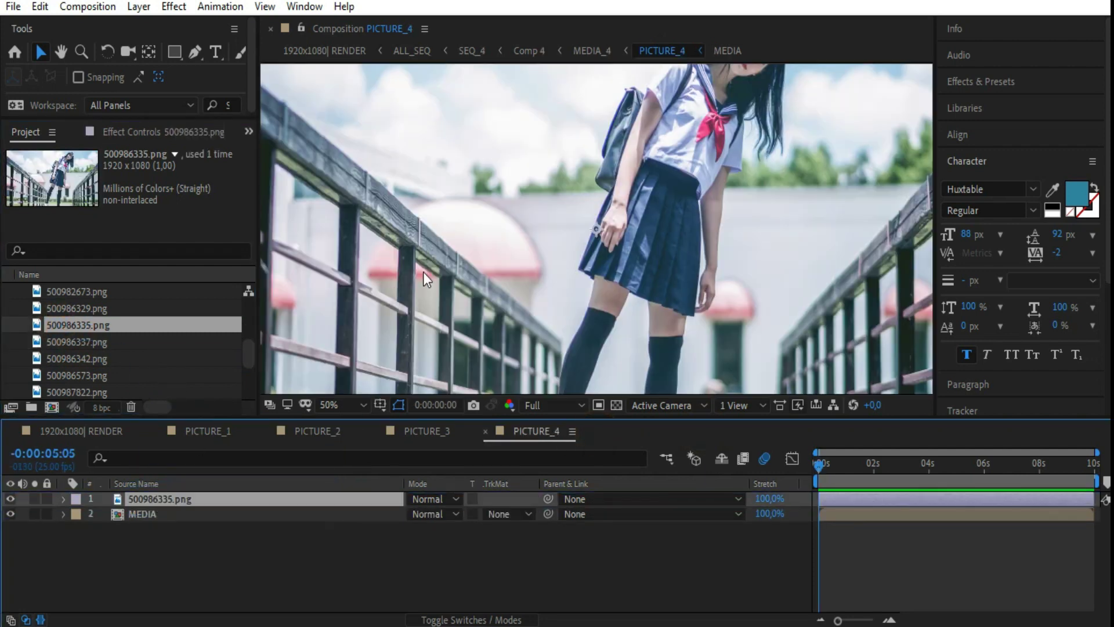
left_click(486, 432)
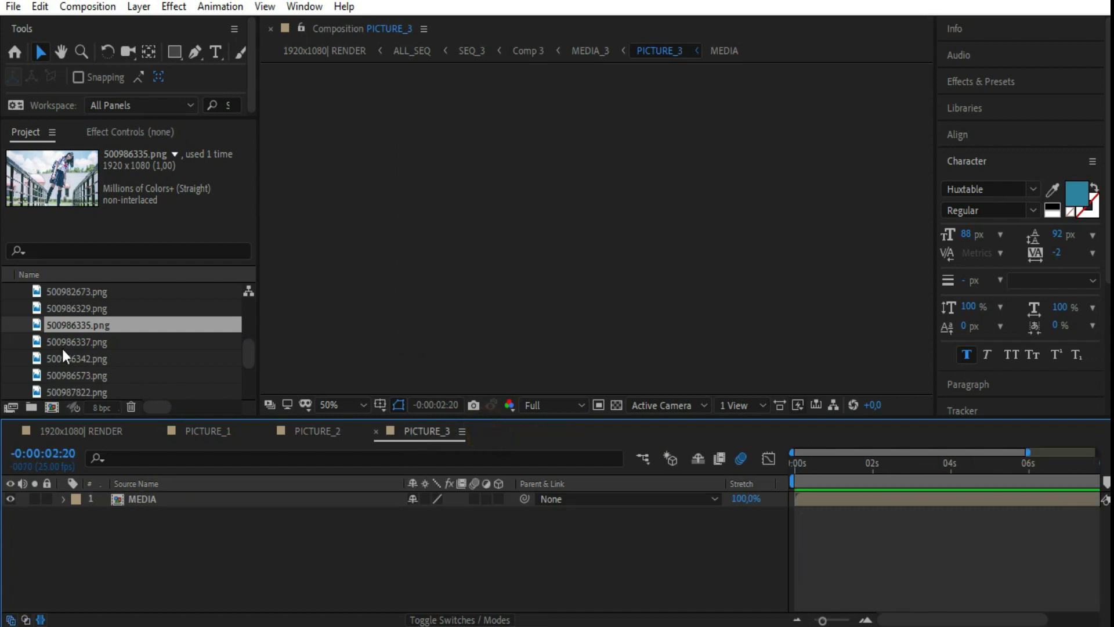
scroll(65, 356, "up", 2)
left_click_drag(63, 360, 141, 493)
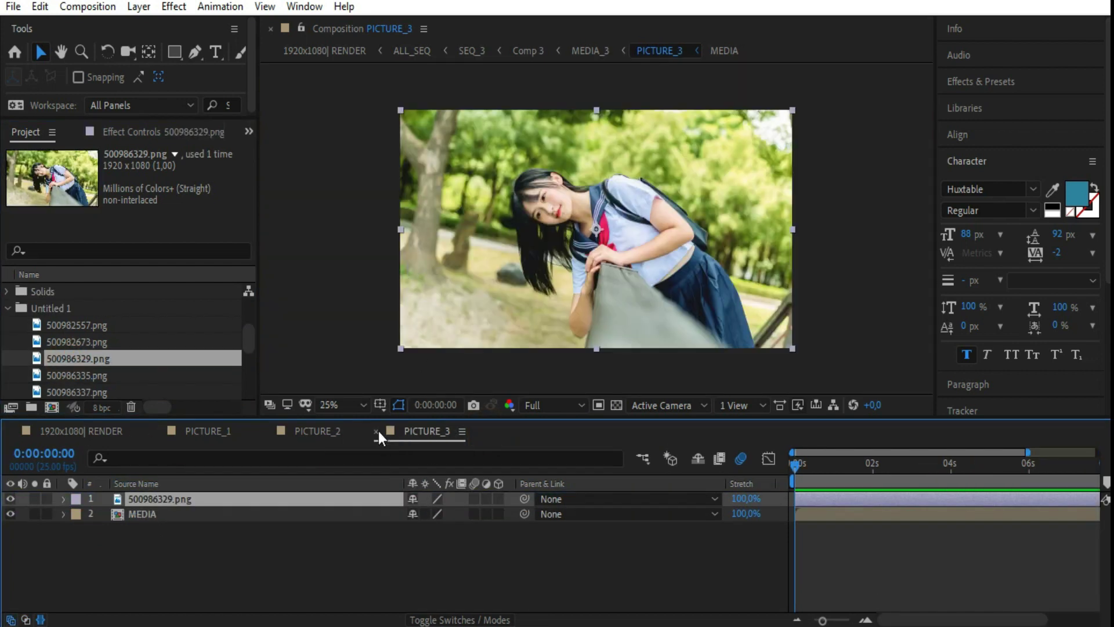
left_click(376, 431)
left_click_drag(79, 342, 172, 499)
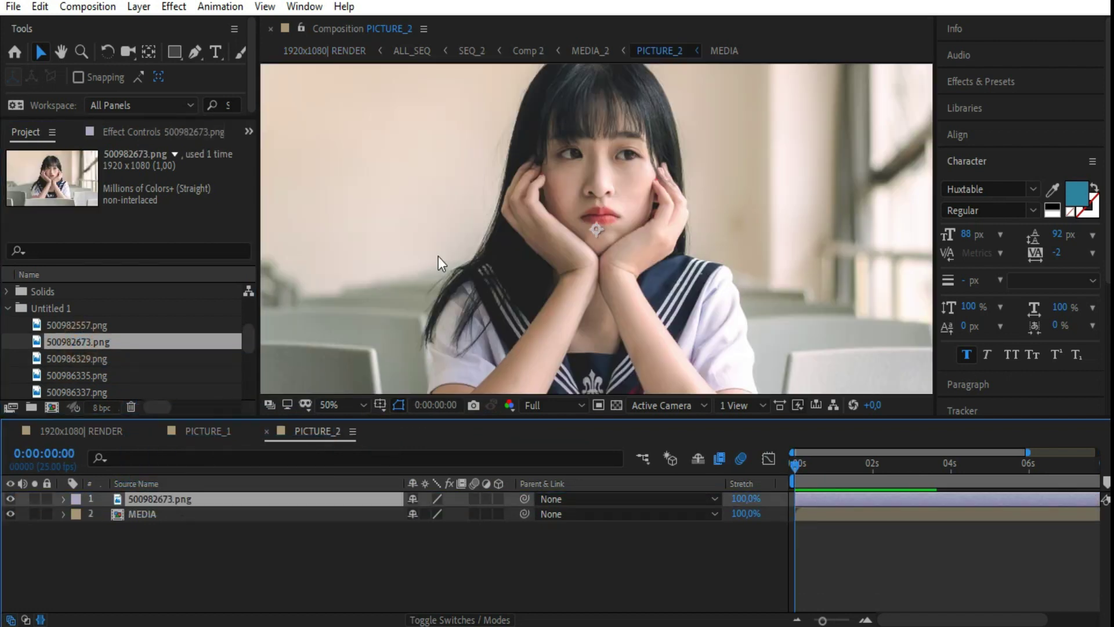
scroll(440, 261, "down", 2)
left_click(266, 431)
left_click_drag(78, 328, 194, 506)
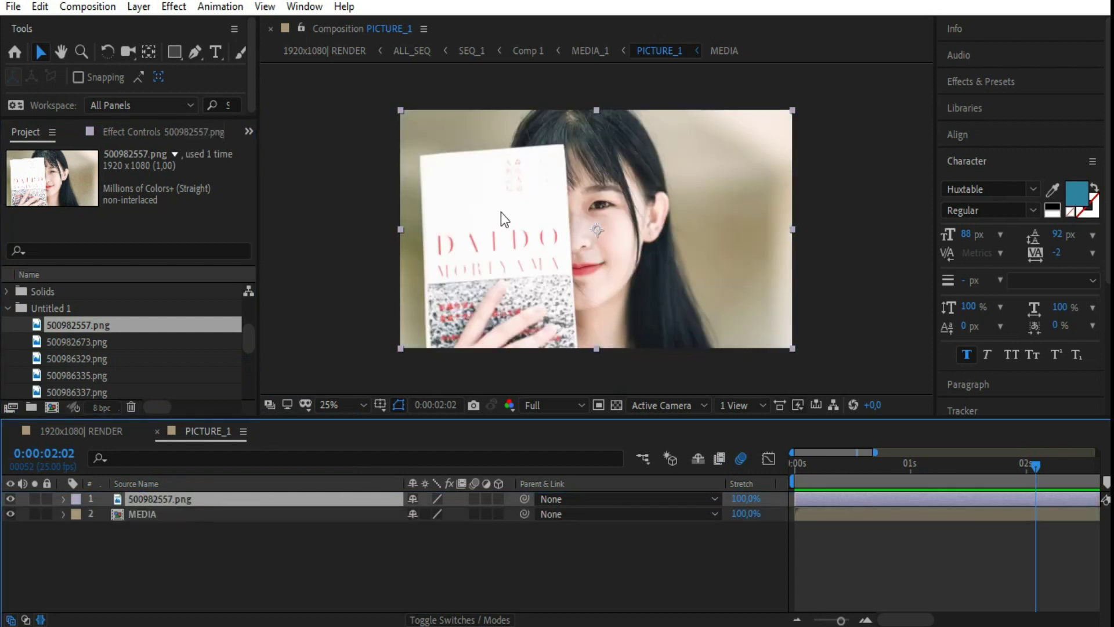
left_click(156, 432)
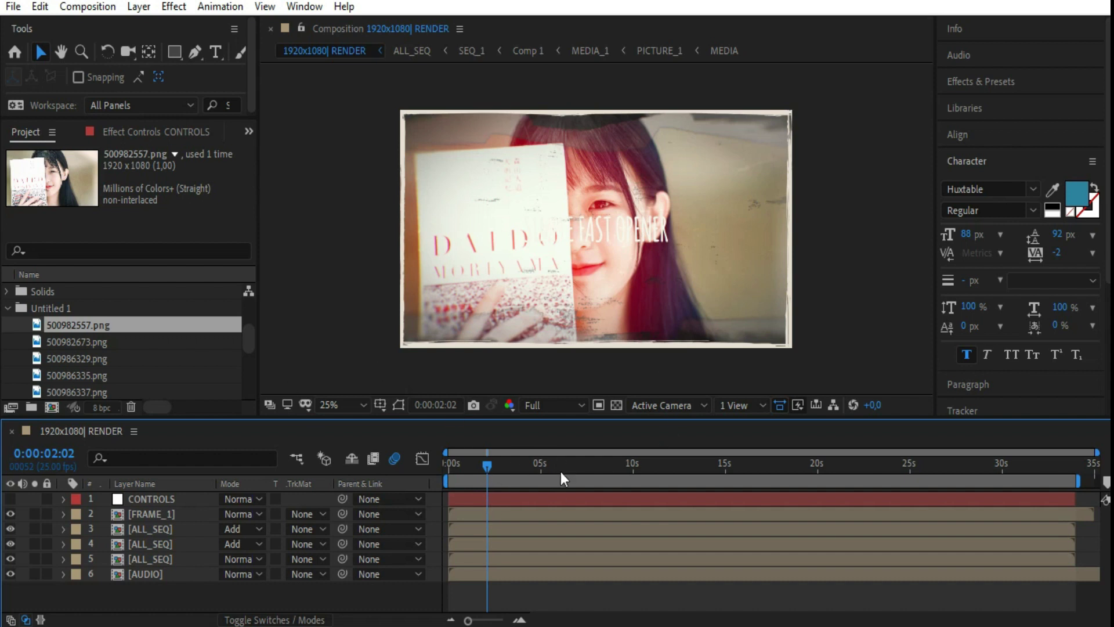
Step: Collapse Untitled 1, expand EDIT > SEQ_1, and select the TEXT_1 composition
left_click(17, 309)
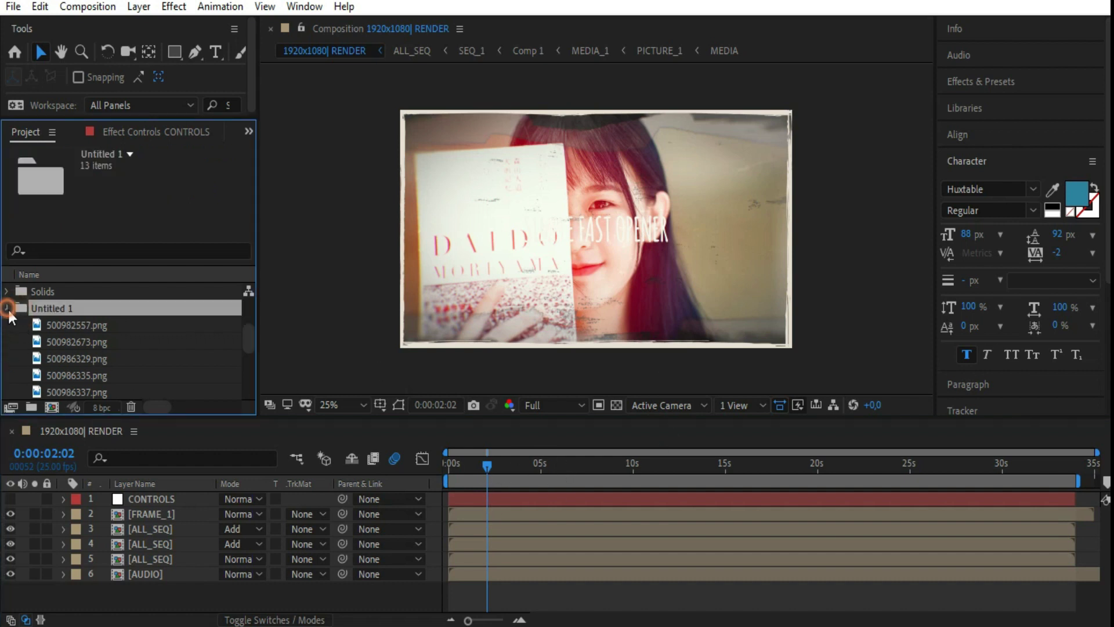
left_click(7, 308)
left_click(57, 342)
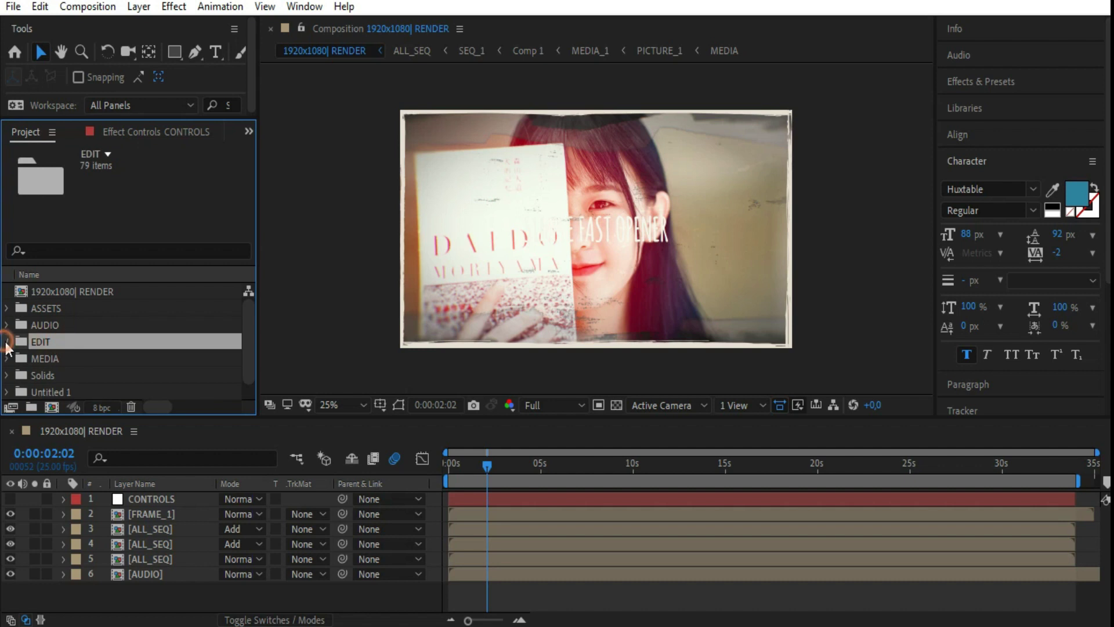
left_click(6, 343)
left_click(22, 325)
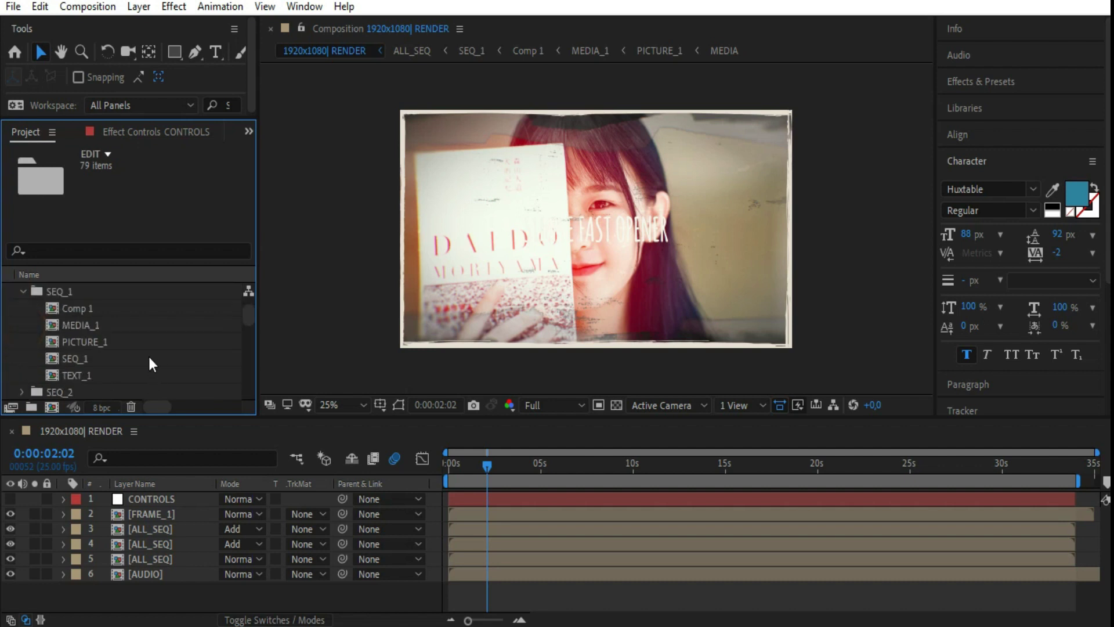
left_click(116, 376)
Step: Open TEXT_1, inspect the SIMPLE FAST OPENER title layer, then close it
double_click(89, 375)
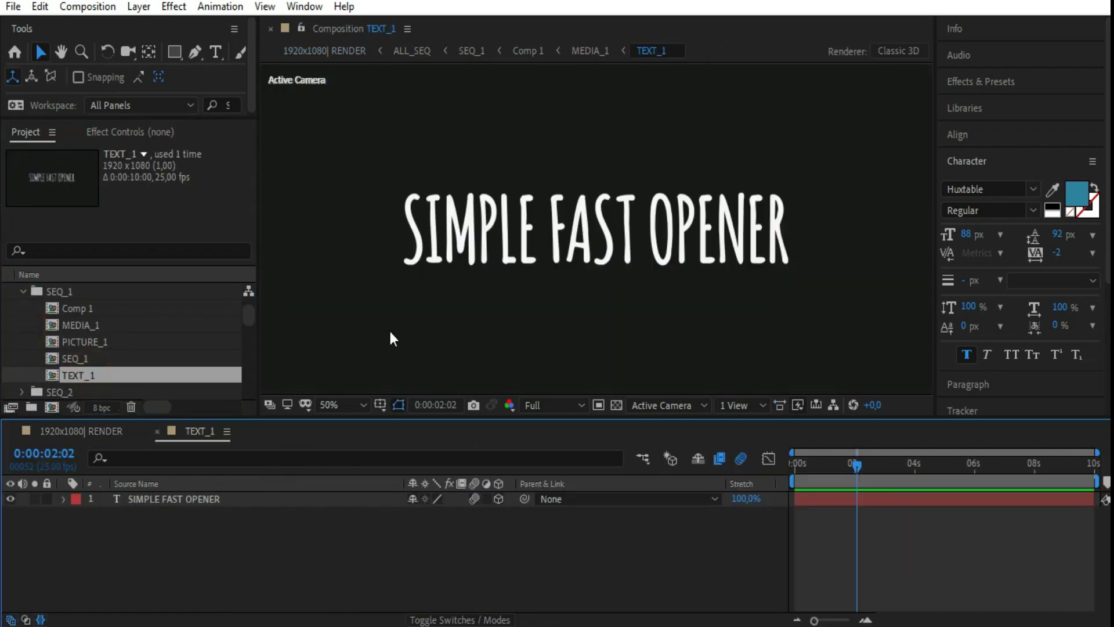
double_click(204, 499)
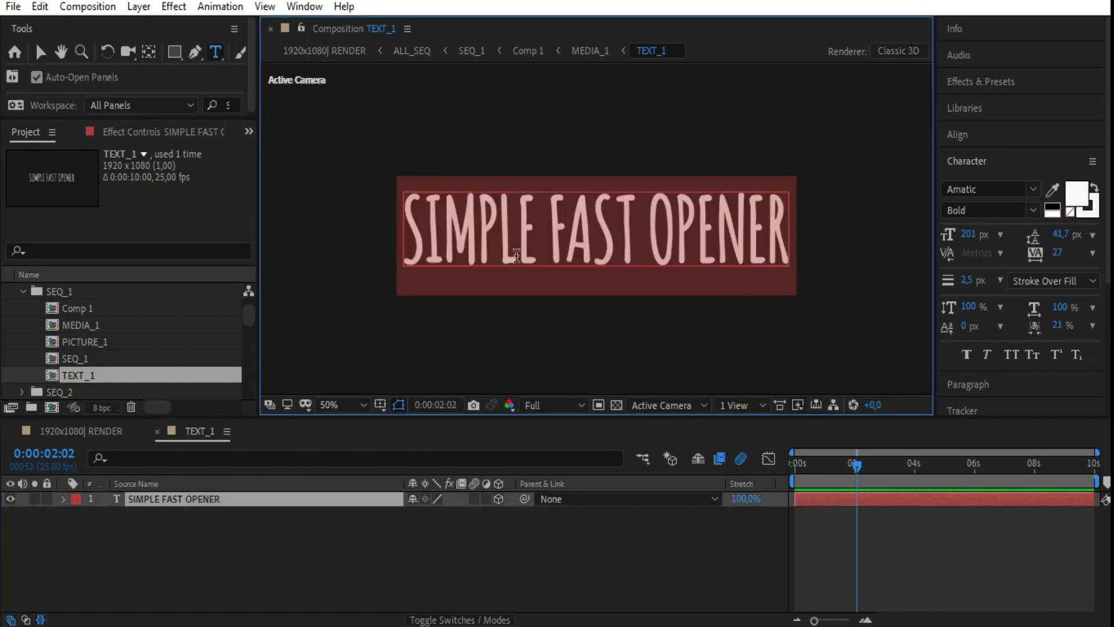
left_click(156, 432)
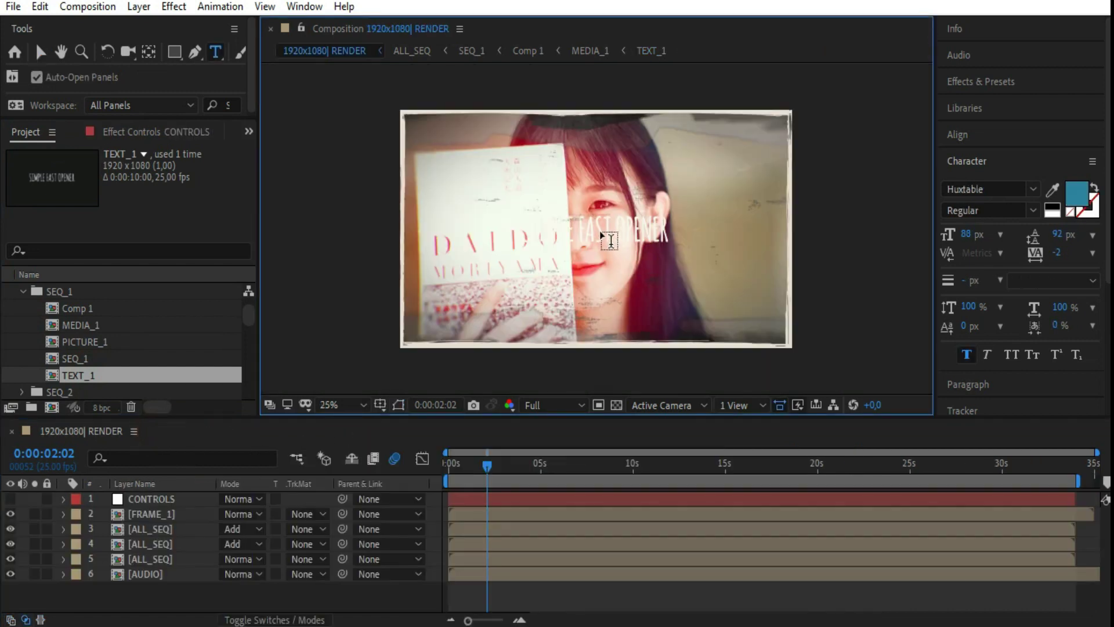
Step: Jump RENDER to 0:00:07:22, collapse SEQ_1, SEQ_3 and EDIT, and pick the Selection tool
left_click(594, 469)
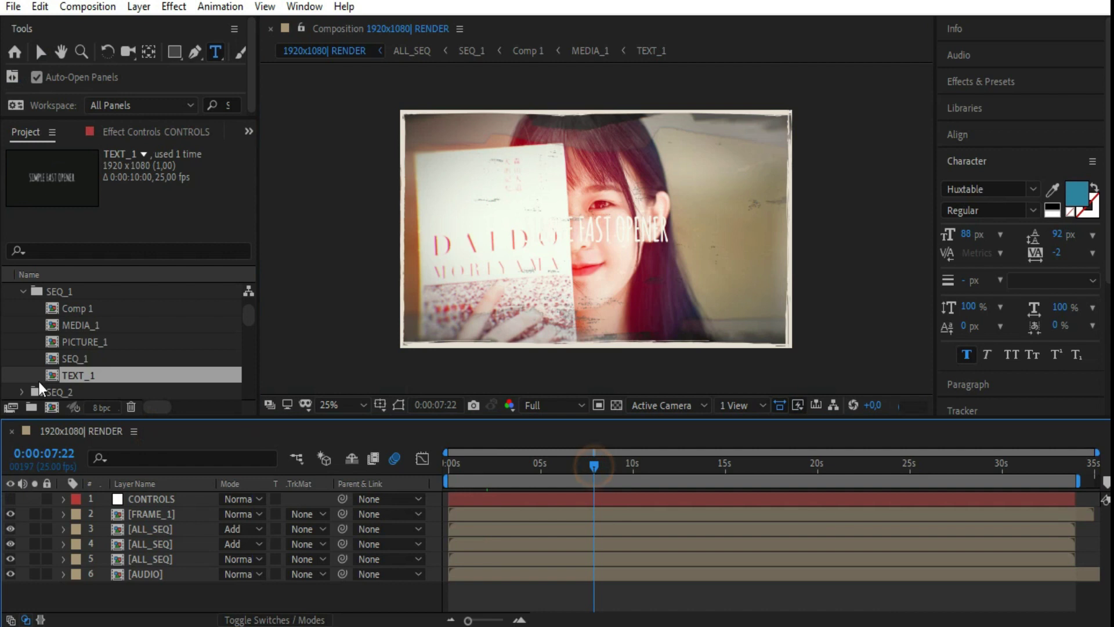
left_click(22, 291)
left_click(22, 325)
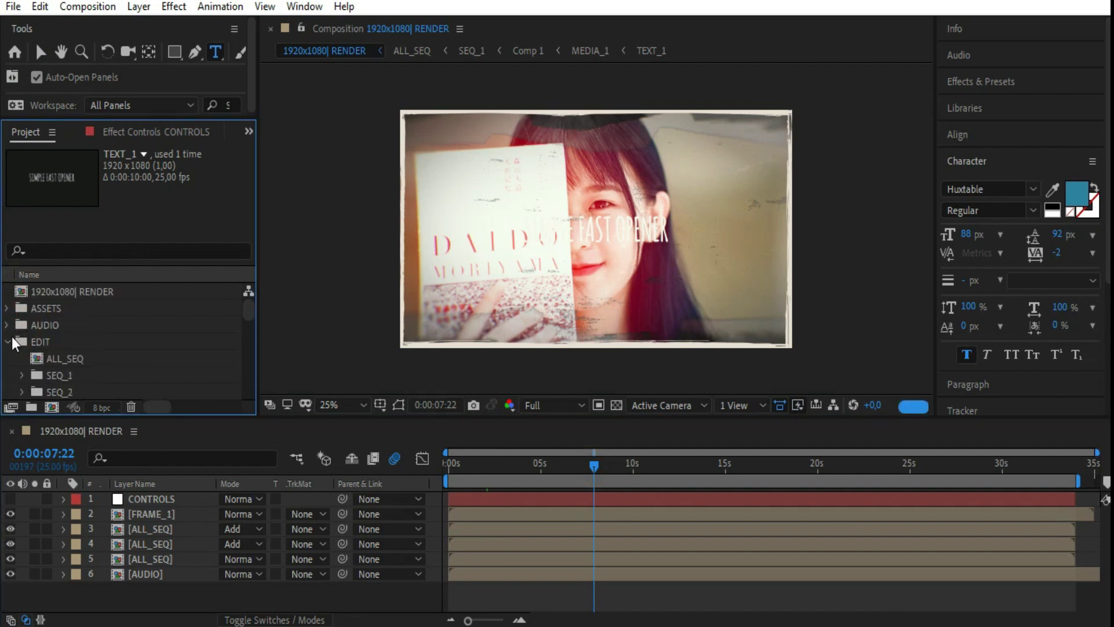
left_click(7, 342)
left_click(40, 50)
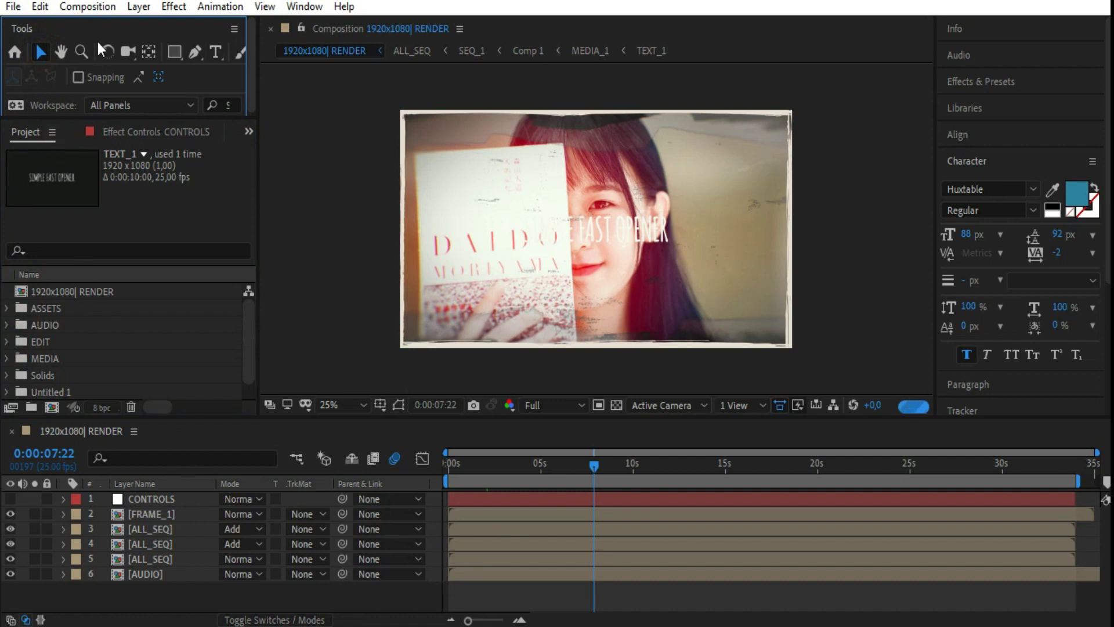
left_click(293, 431)
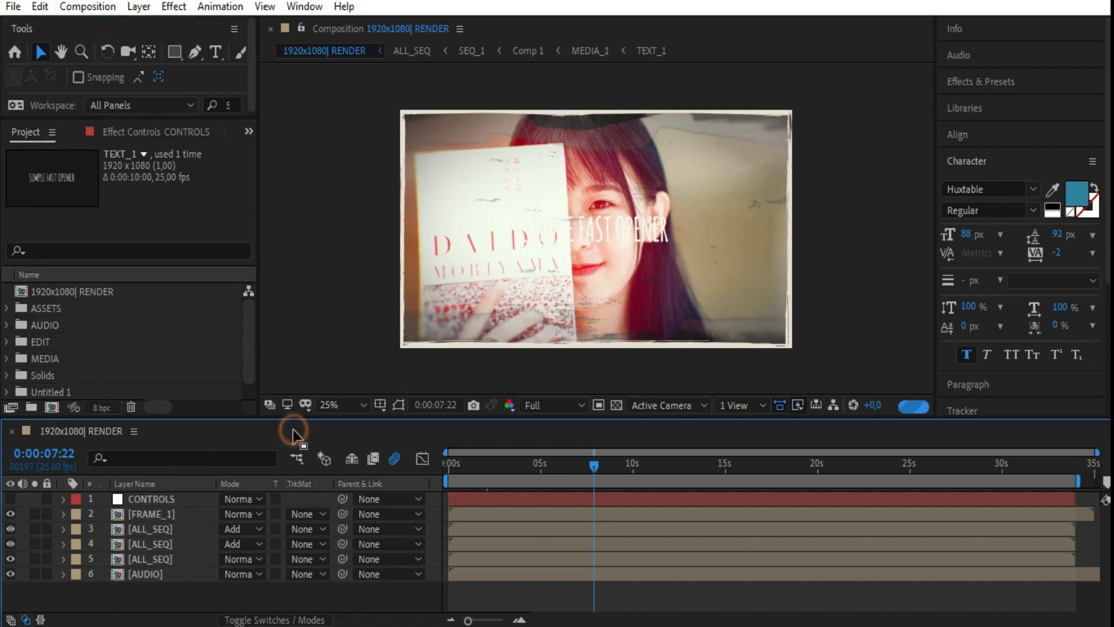
Step: Add the RENDER comp to the Render Queue with QuickTime as the output format
left_click(88, 6)
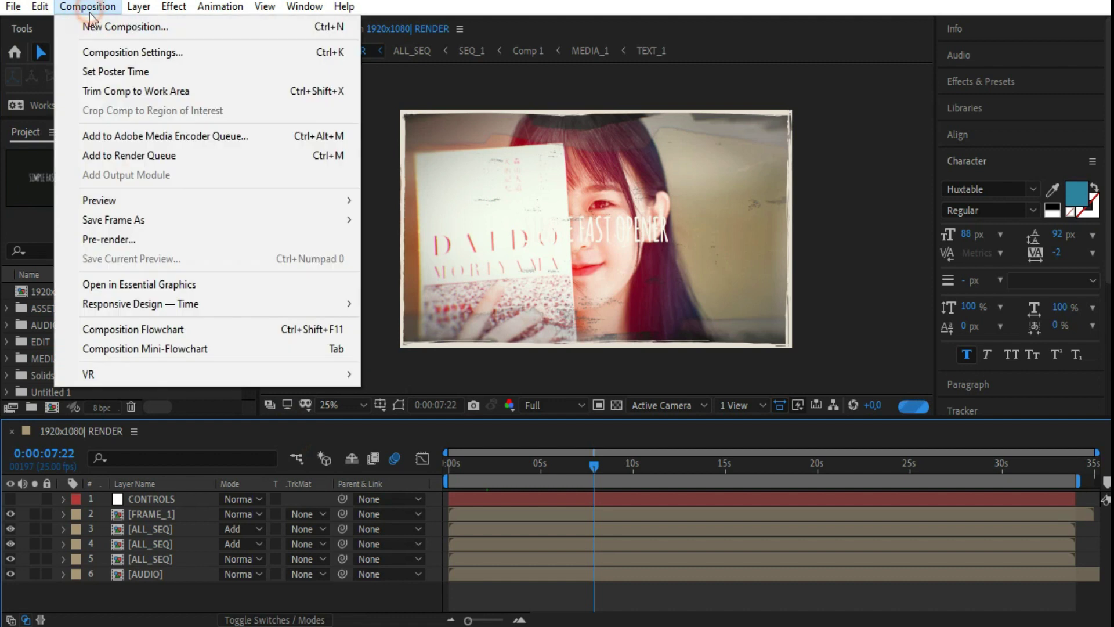
left_click(180, 156)
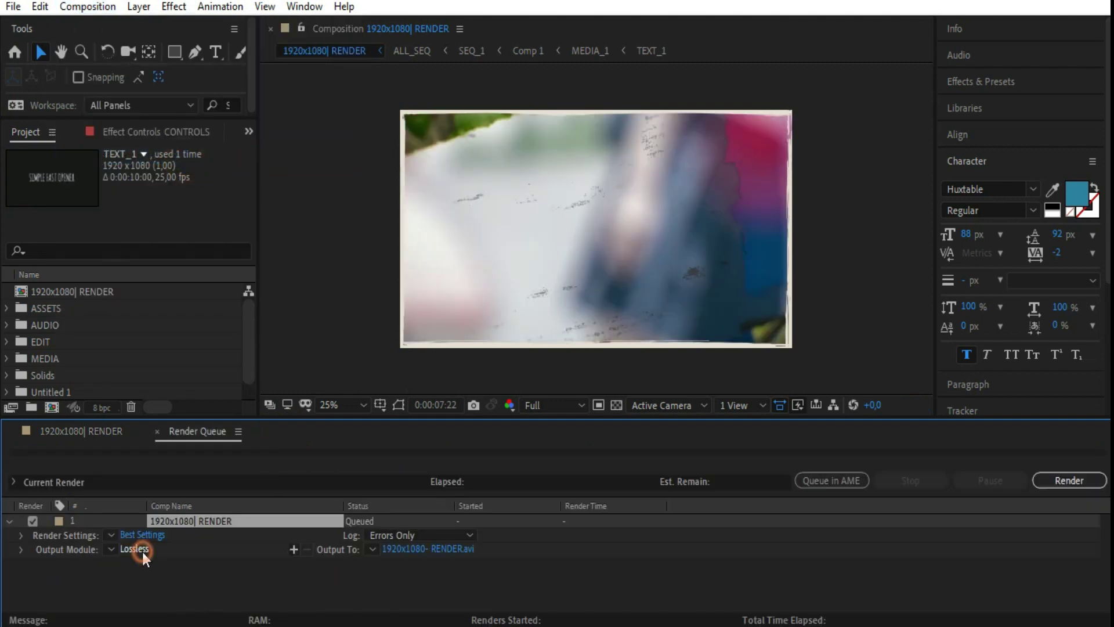
left_click(142, 550)
left_click(523, 93)
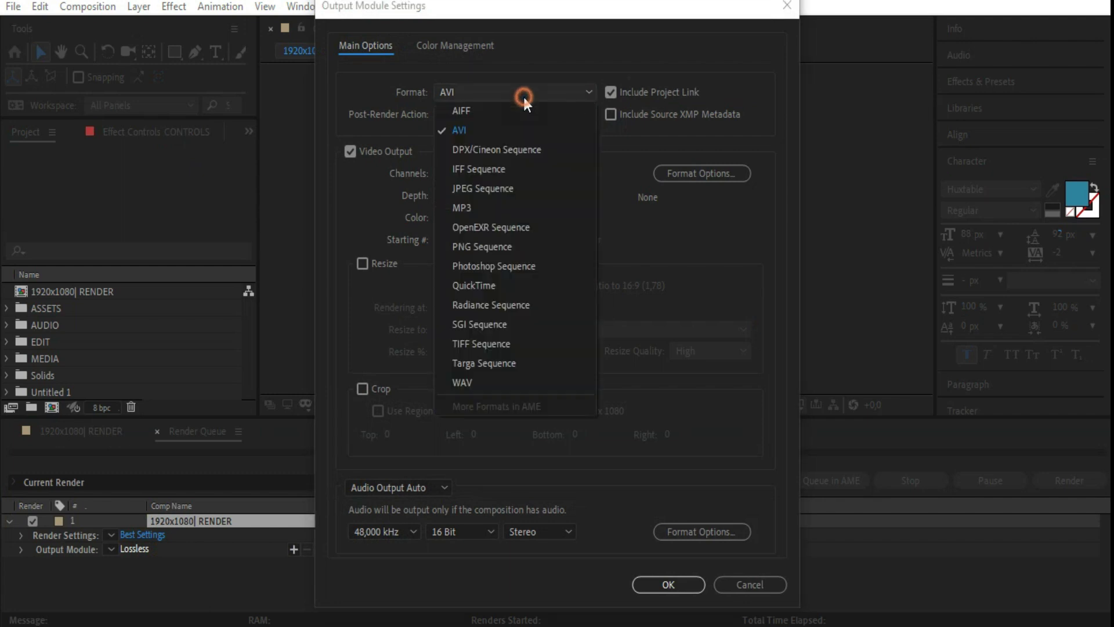
left_click(495, 289)
left_click(657, 585)
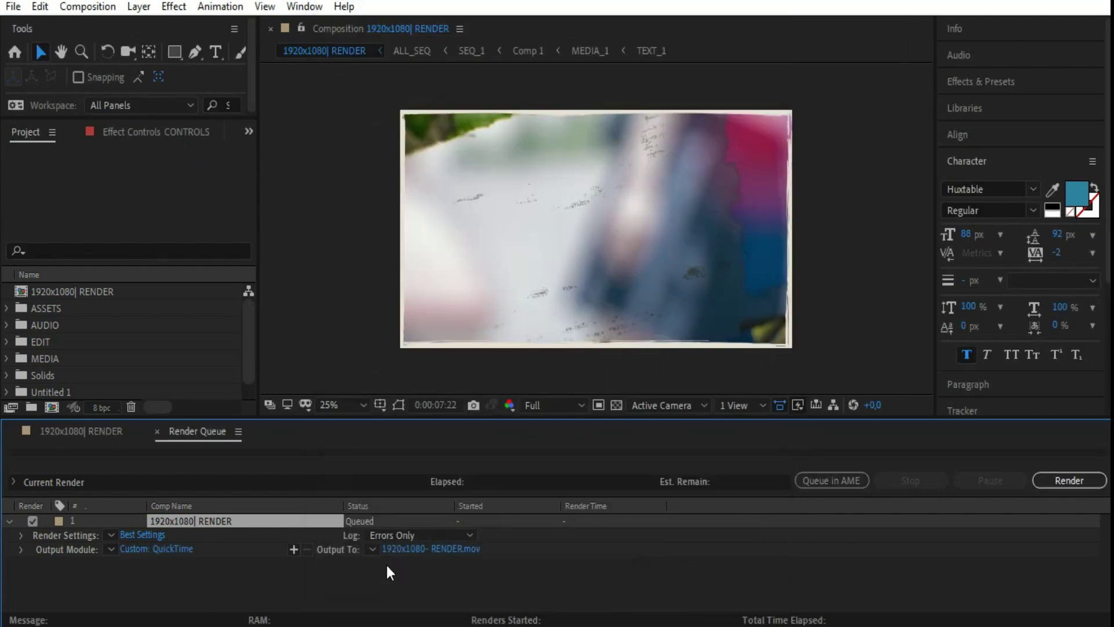